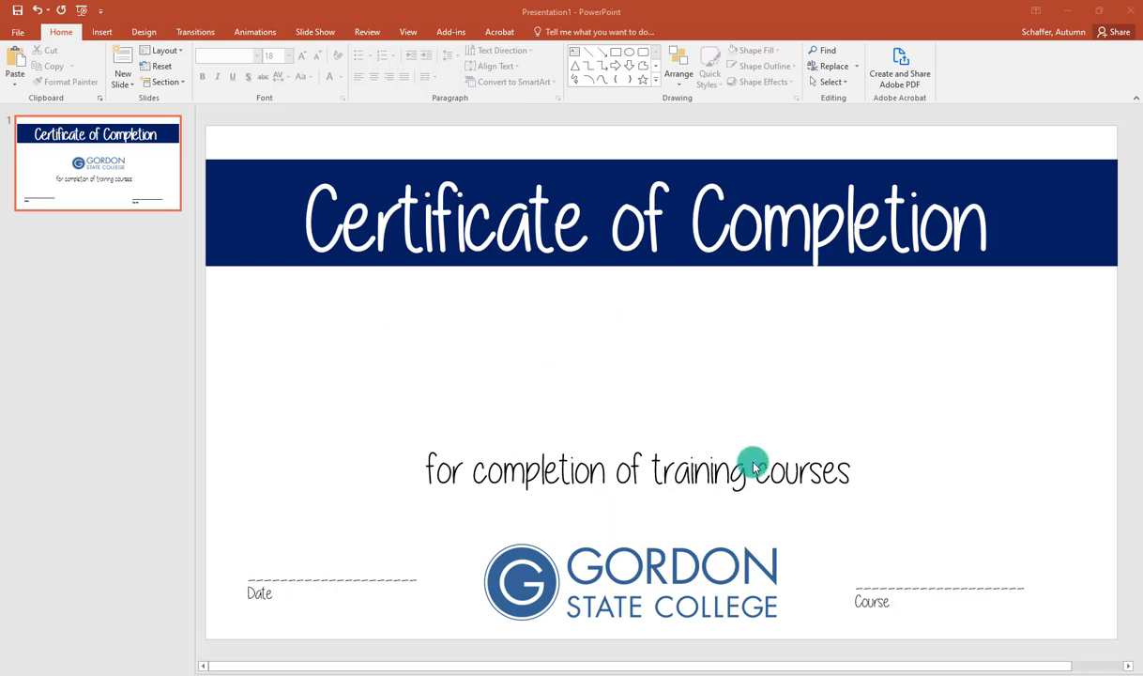
Switch from PowerPoint to the Office.com Word start page in Firefox.
key(alt+Tab)
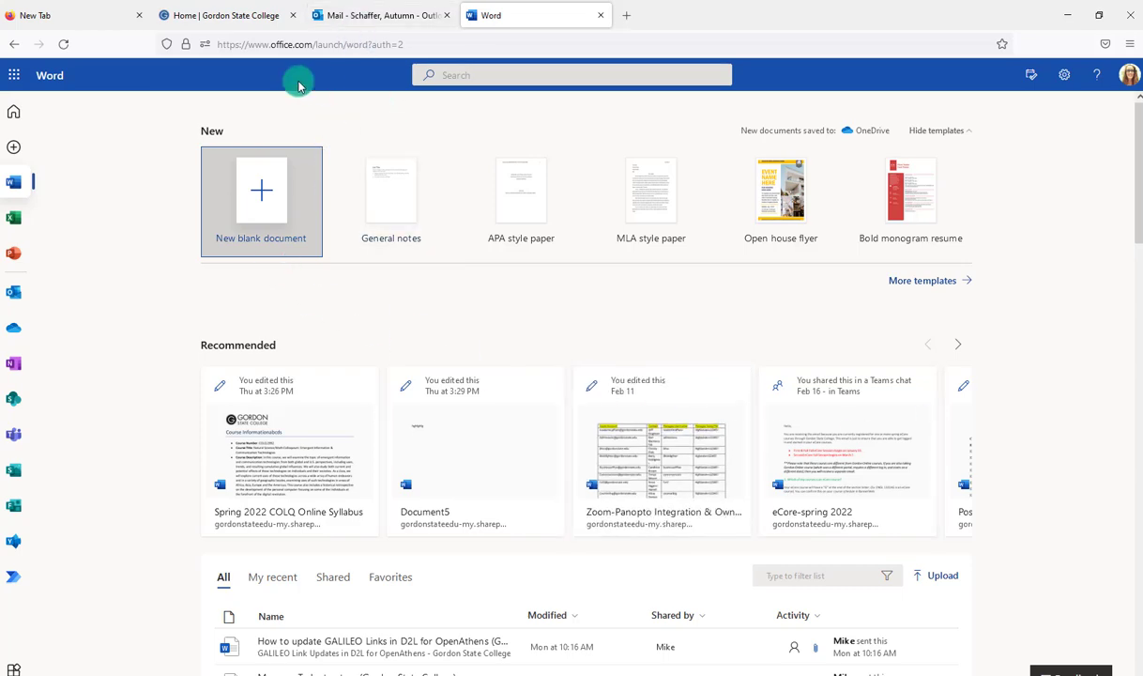
Open the full Word template gallery and scroll through the available templates.
click(14, 78)
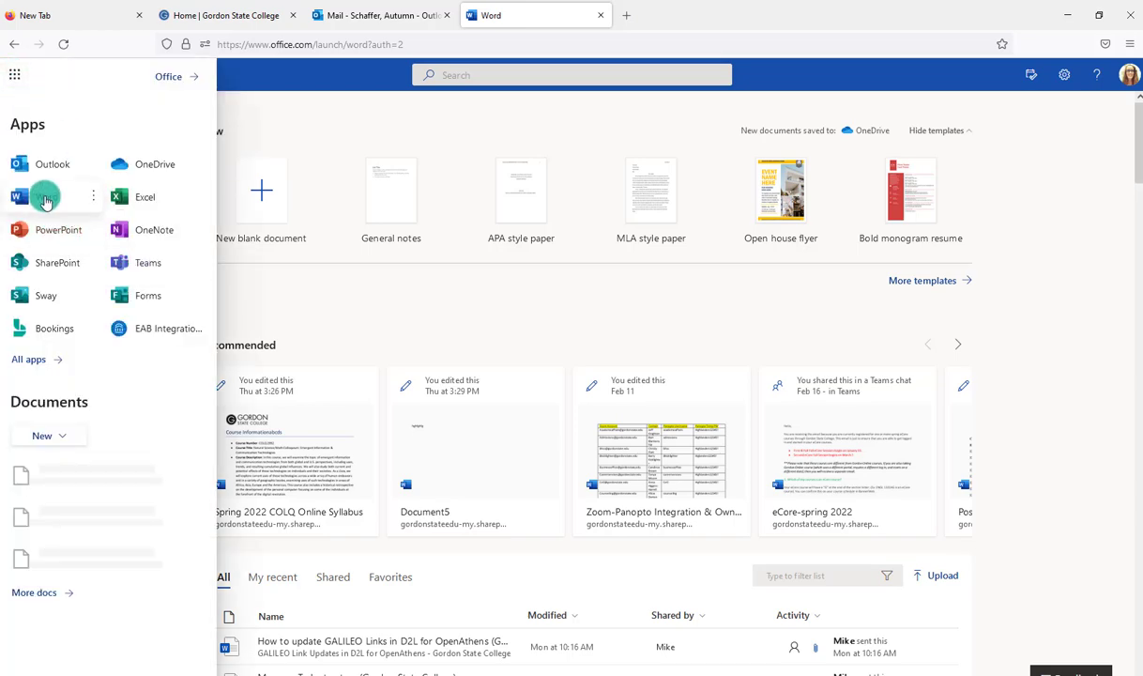
click(280, 103)
click(923, 281)
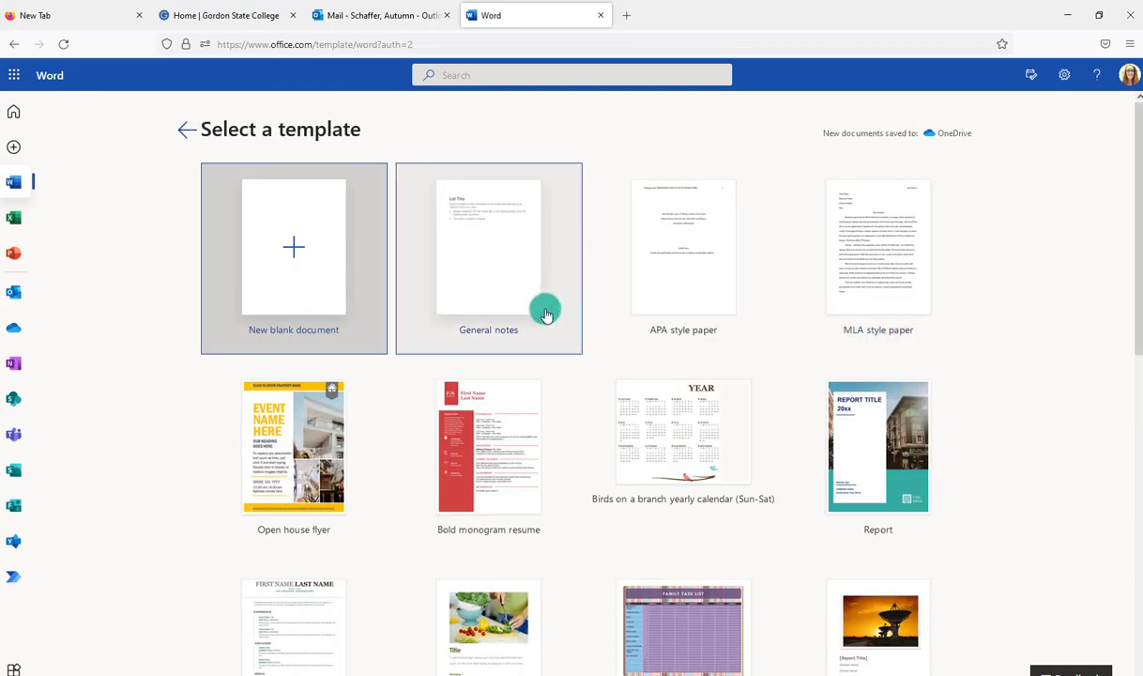
scroll(545, 313, down, 2)
scroll(809, 277, down, 3)
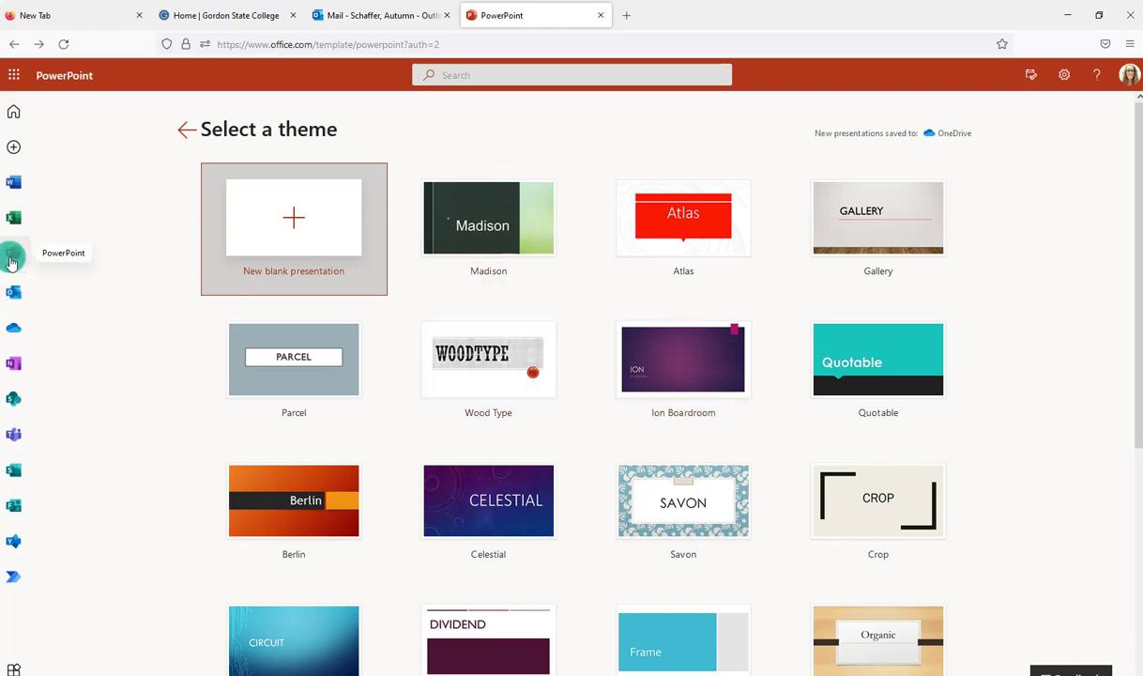
Open the Office templates website and expand its Browse by Category list.
scroll(806, 338, down, 4)
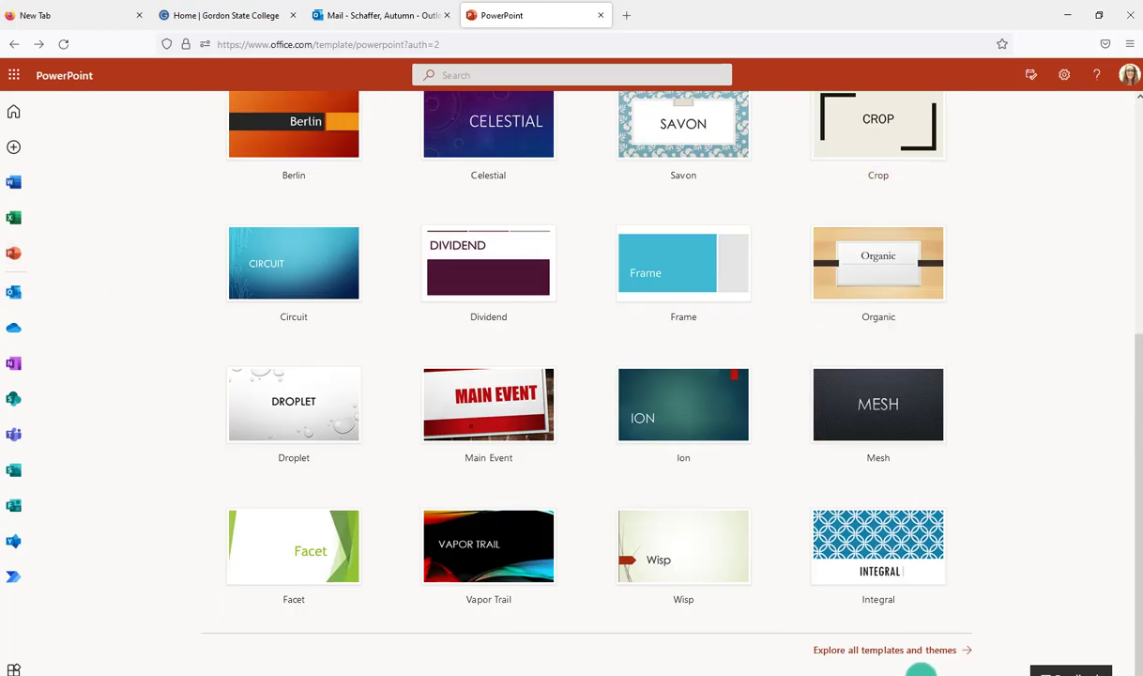
click(888, 652)
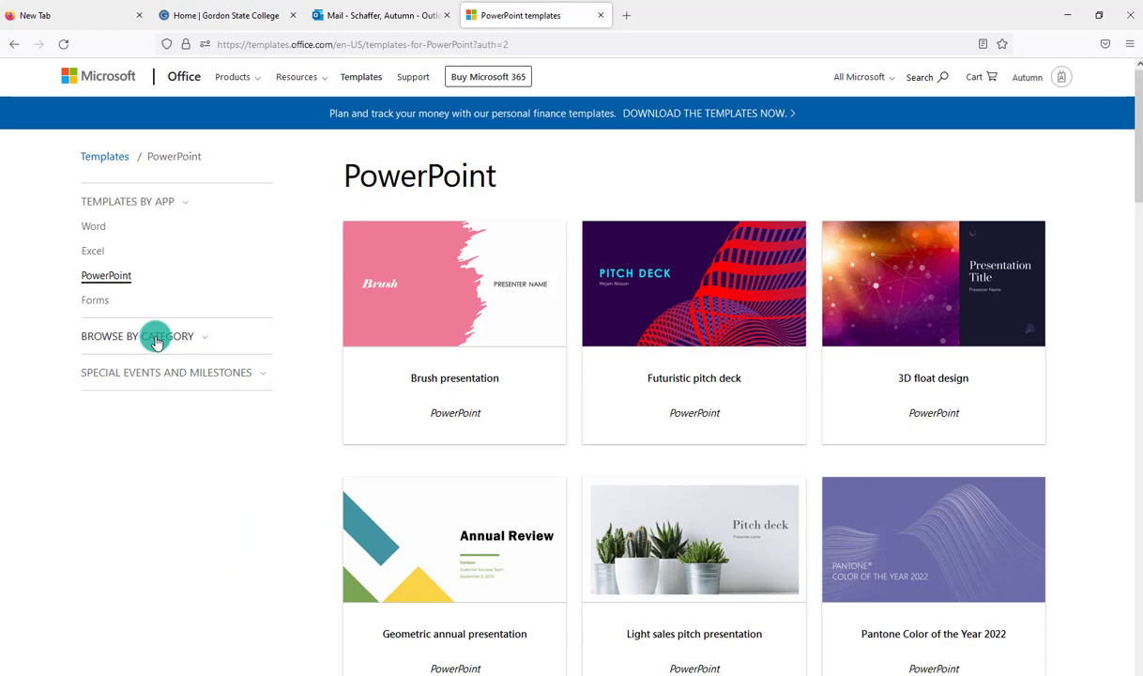
click(156, 342)
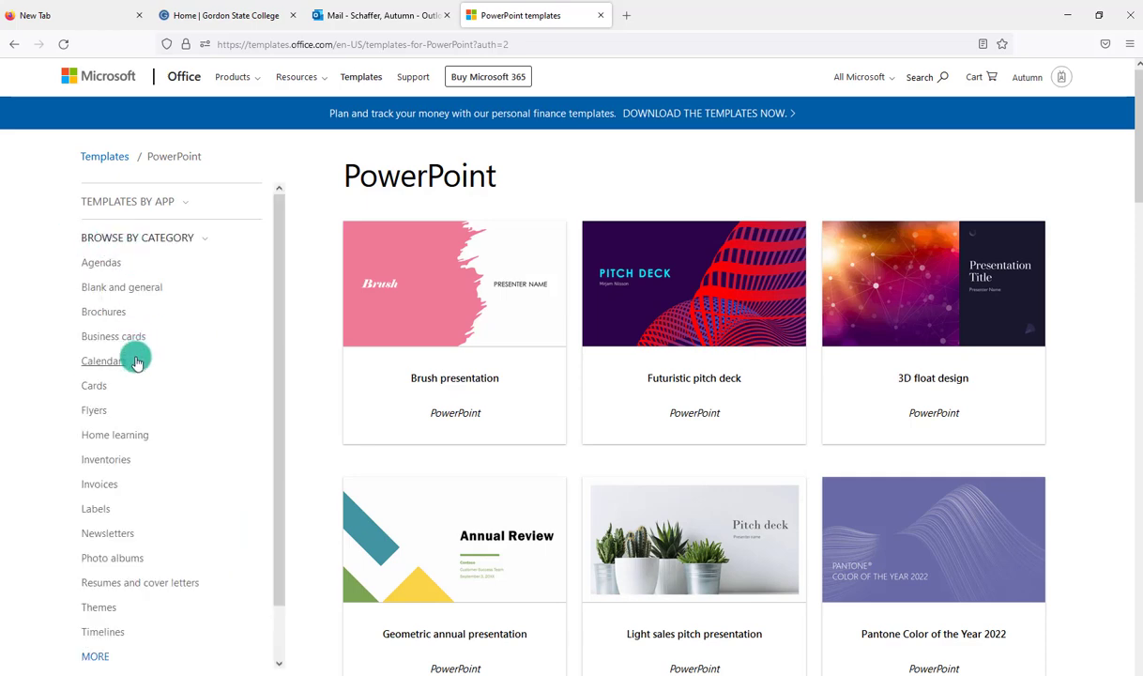
scroll(114, 371, down, 1)
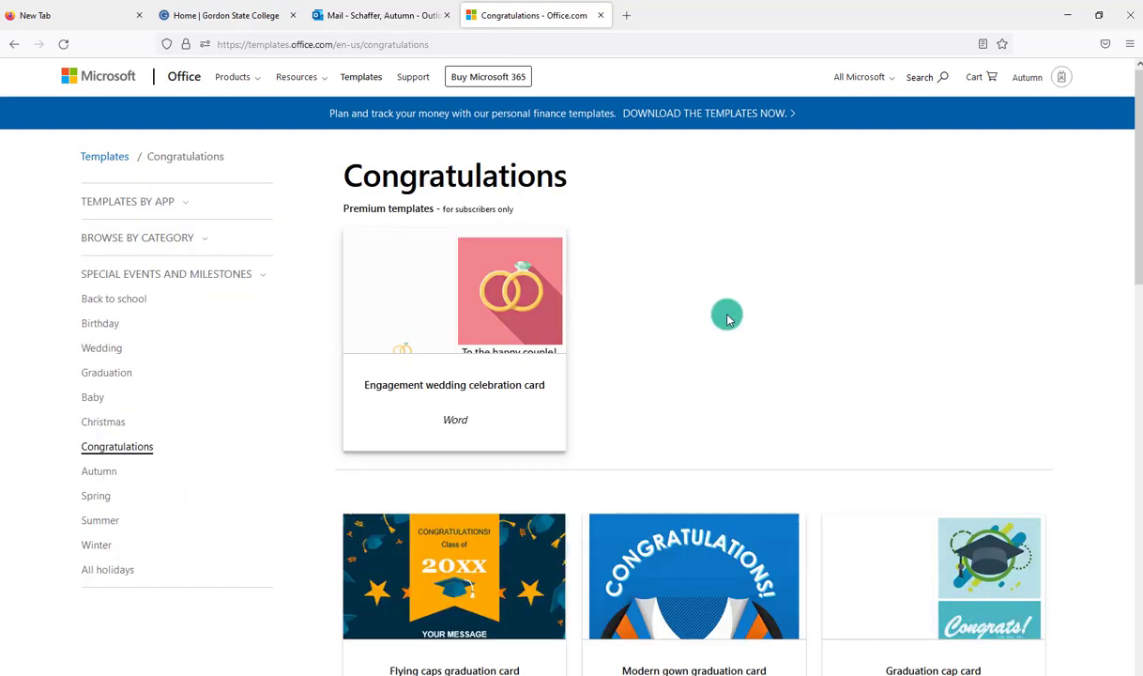
scroll(728, 316, down, 5)
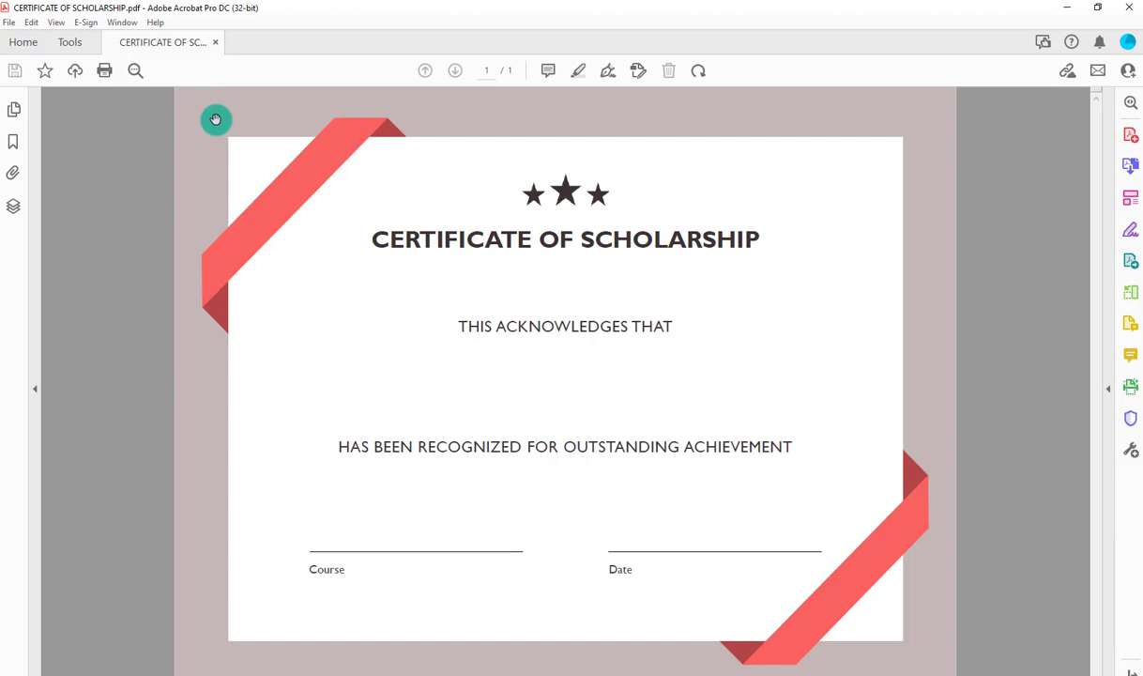
Add the Prepare Form tool and auto-detect fields on the certificate's Course and Date lines.
click(73, 43)
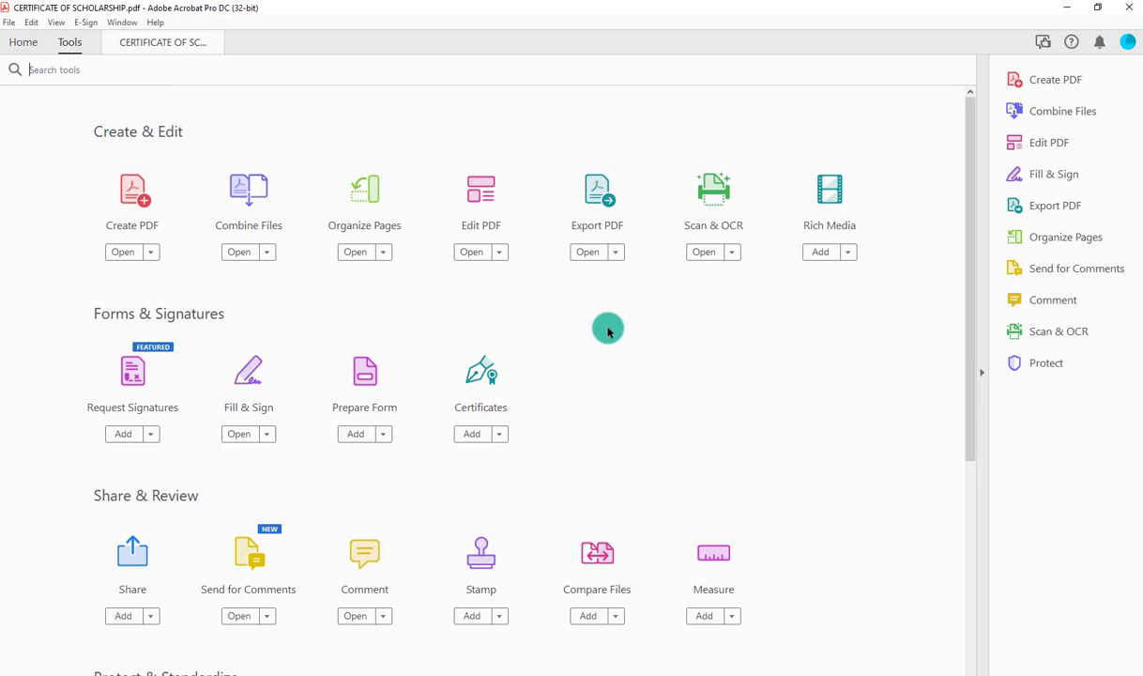
scroll(609, 331, down, 1)
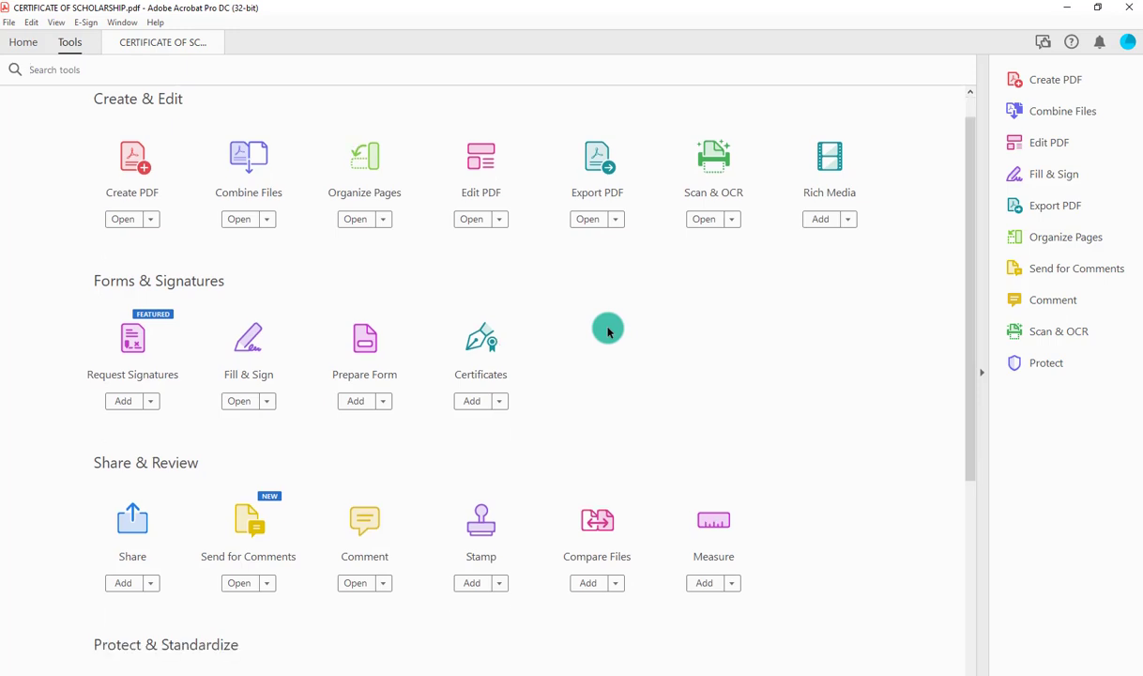
click(354, 401)
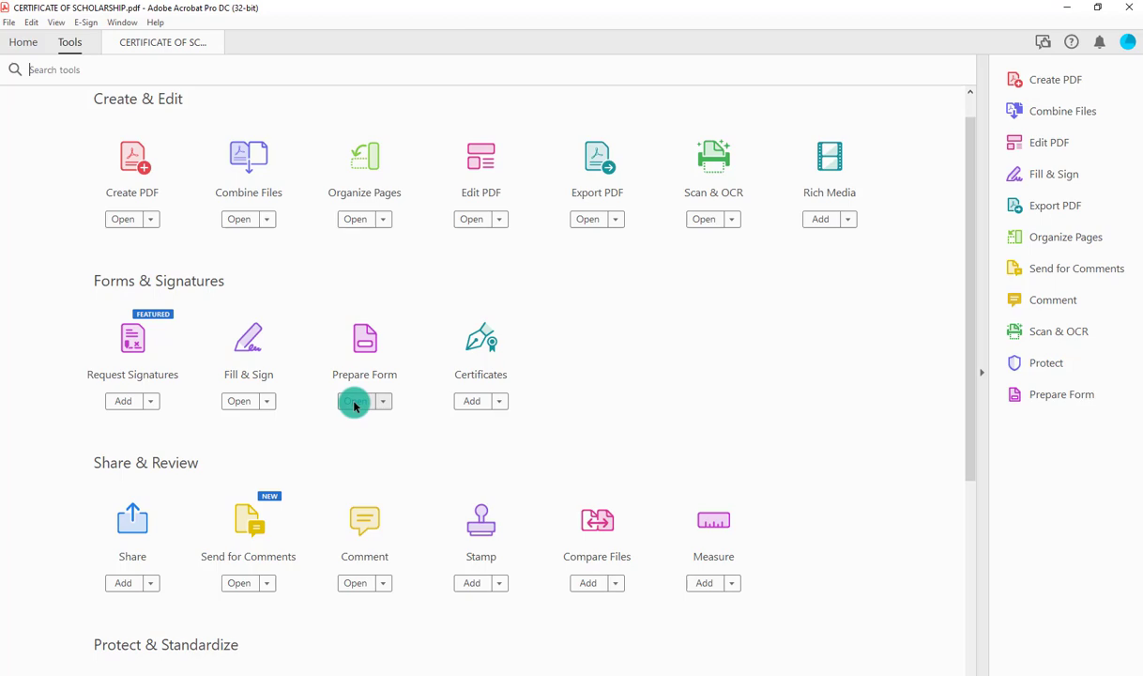
click(353, 404)
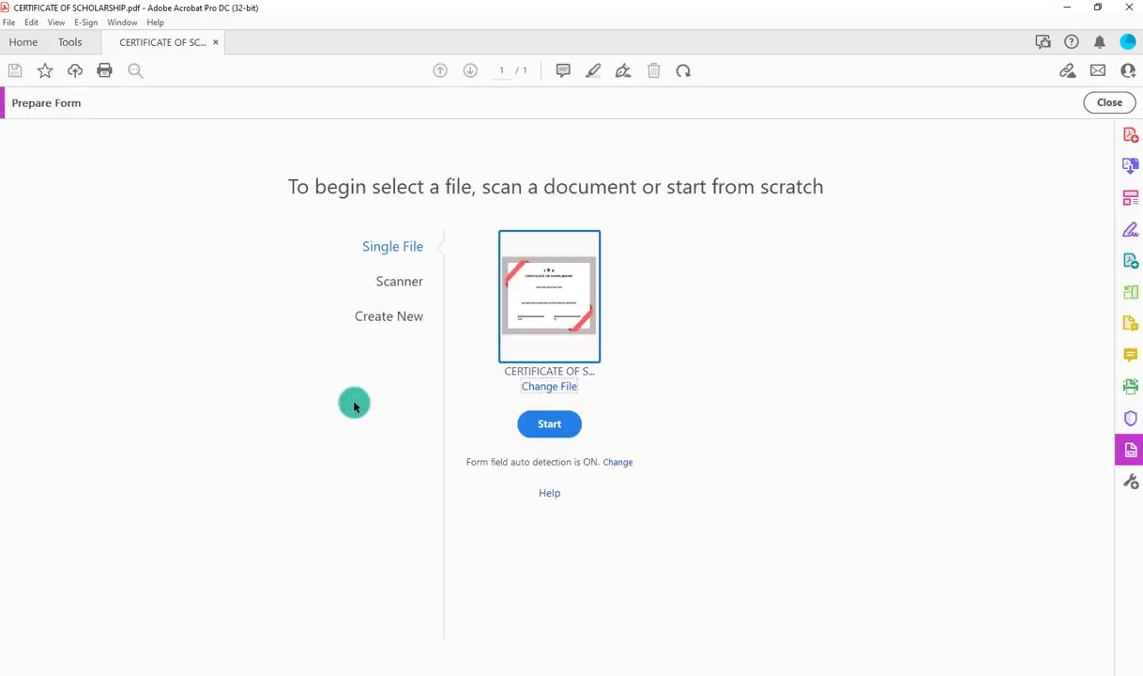
click(565, 429)
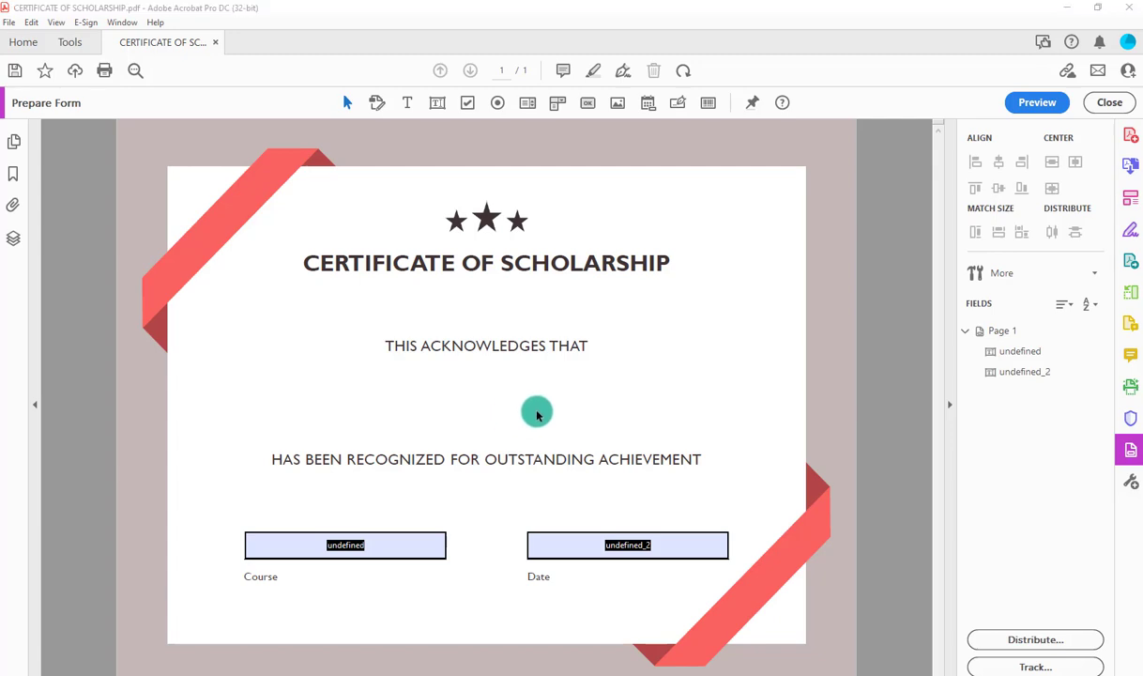
Select the detected Course and Date fields in turn to inspect them.
click(394, 550)
click(587, 545)
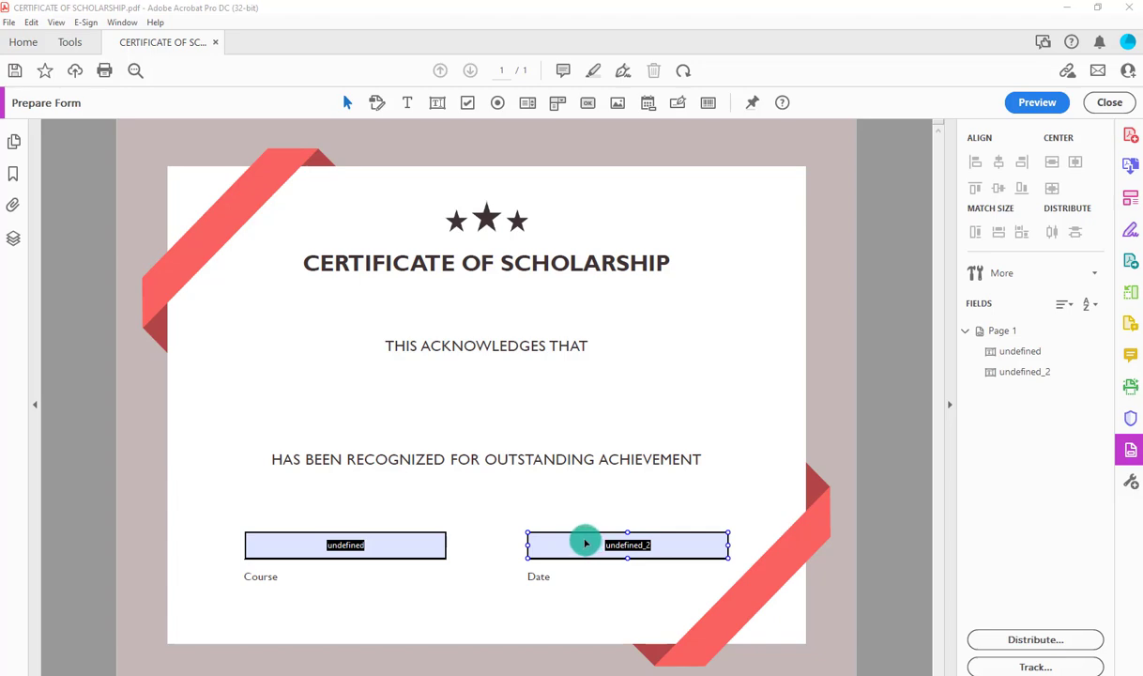
click(473, 554)
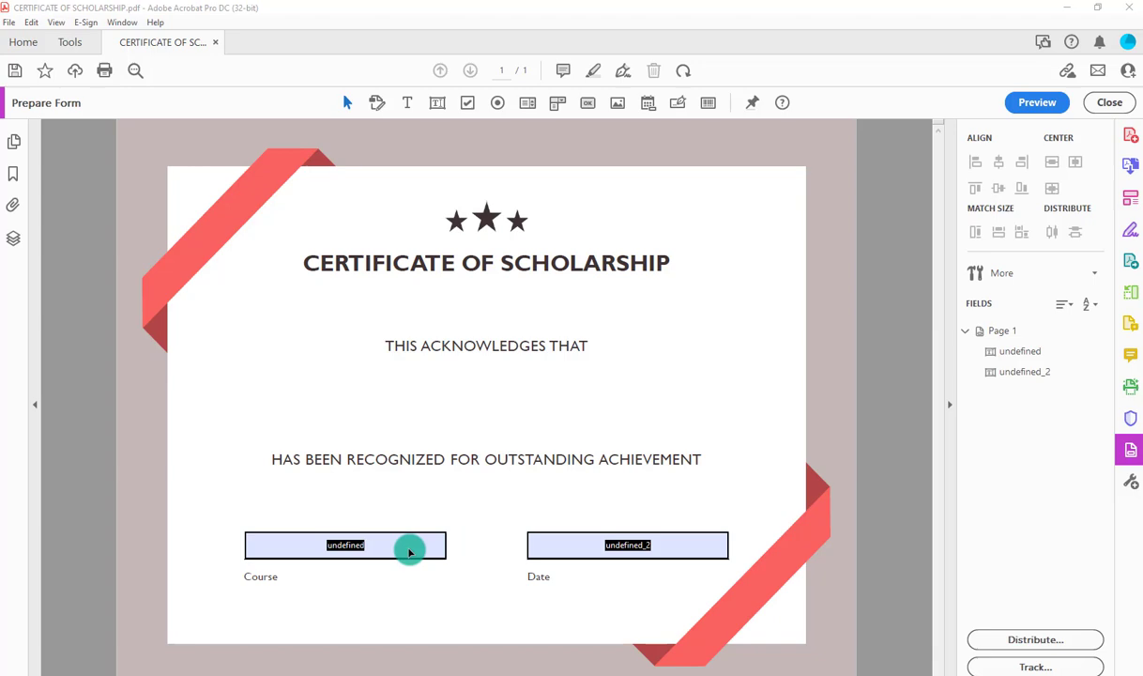
click(404, 550)
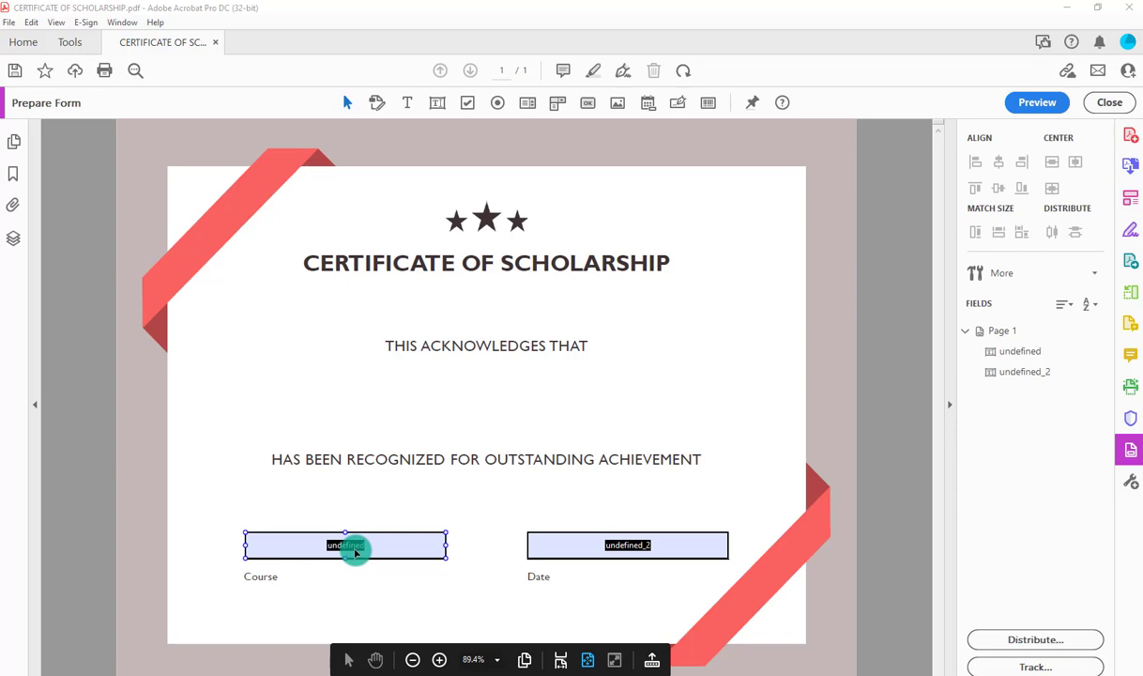
click(979, 331)
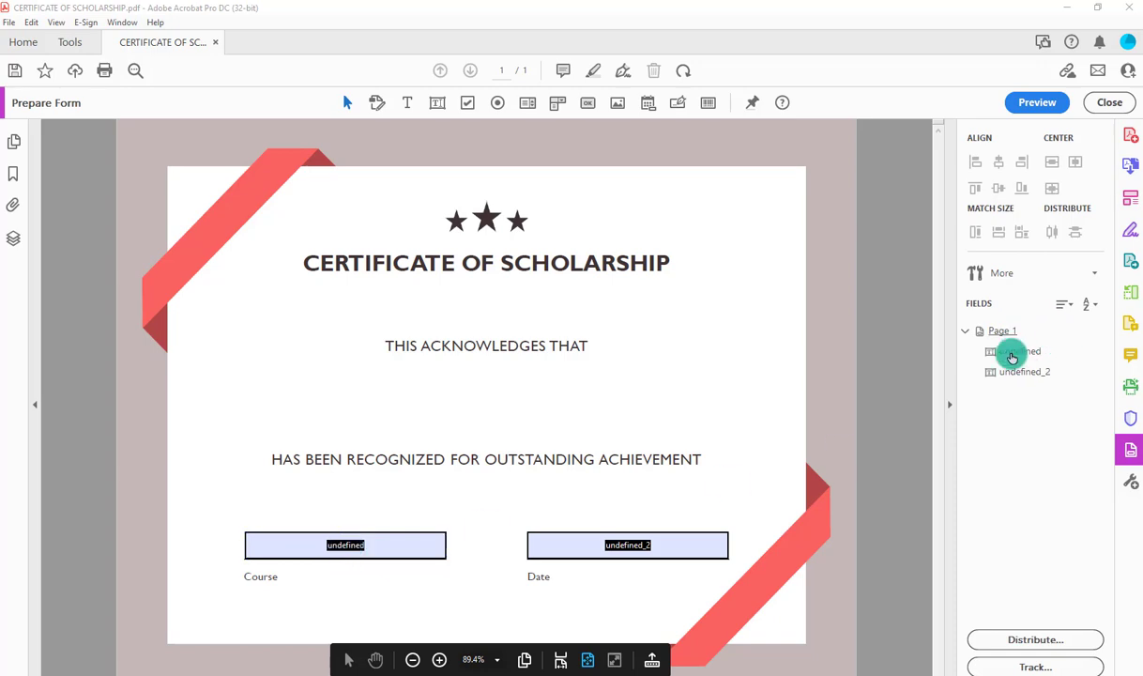
Set the Course field's name and tooltip to {CourseName} in its Properties.
right_click(345, 551)
click(387, 198)
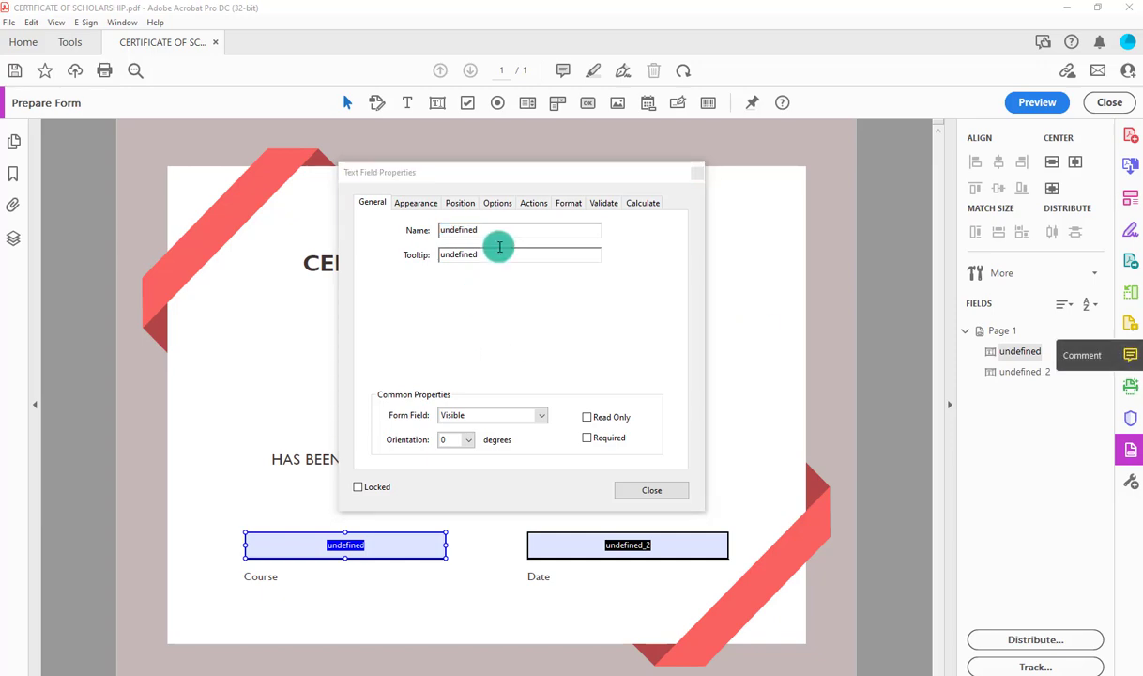
click(427, 230)
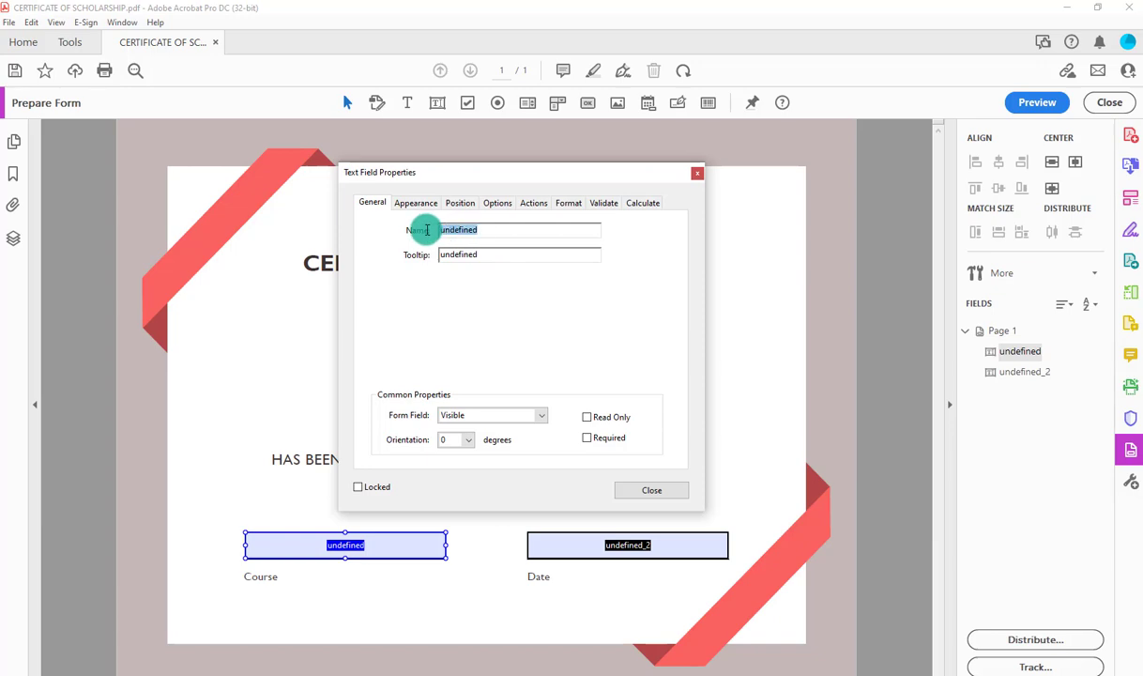
text({CourseName})
click(495, 253)
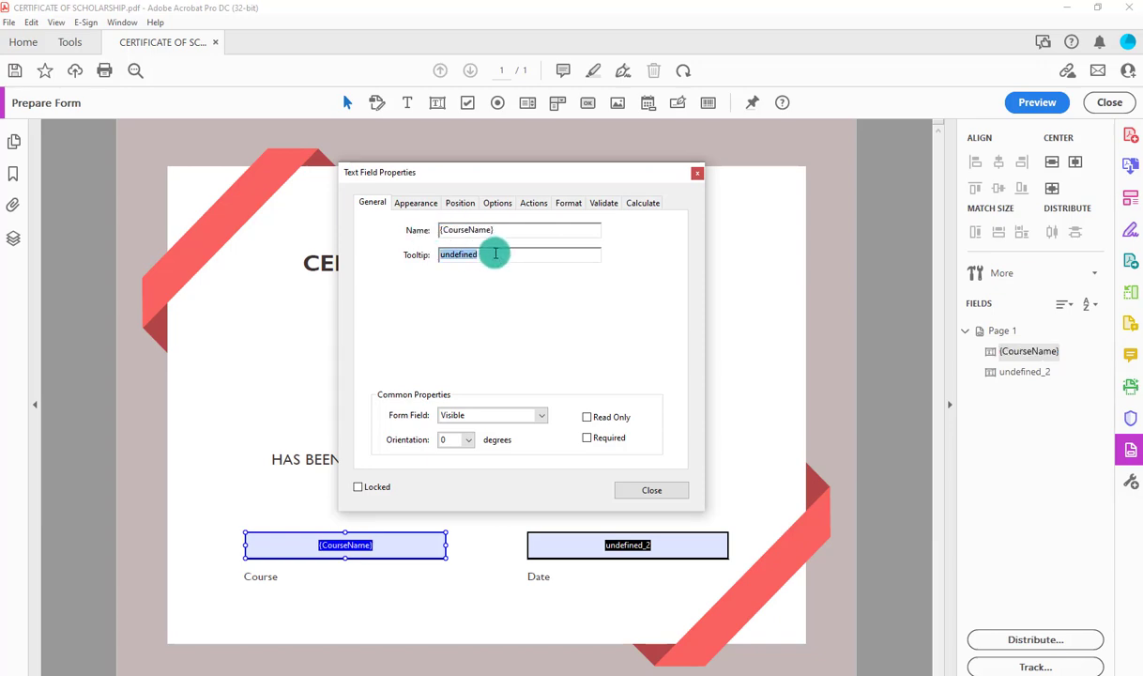
text({CourseName})
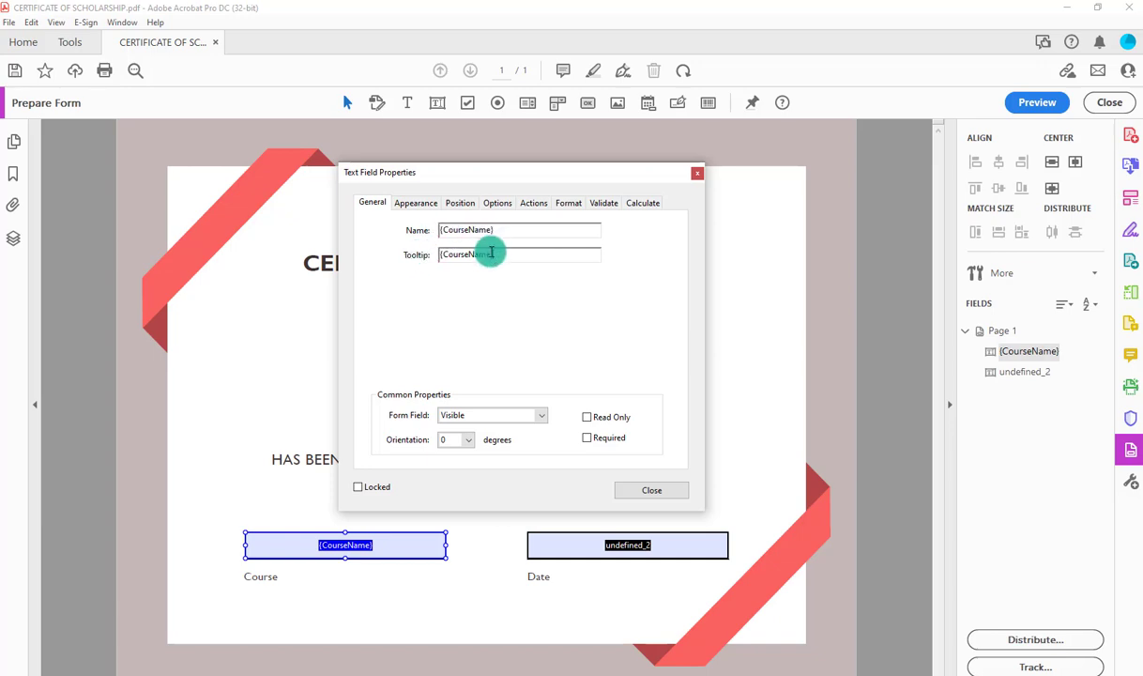
click(697, 173)
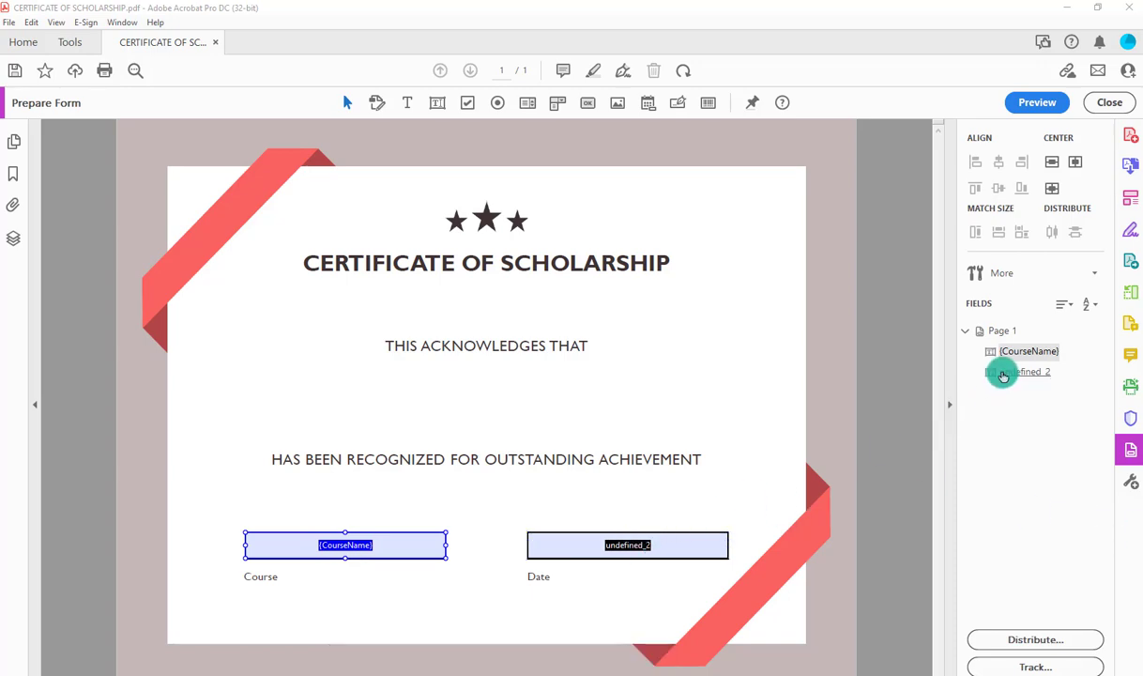
Rename the undefined_2 Date field to {AwardDate} in its Properties.
right_click(988, 373)
click(979, 393)
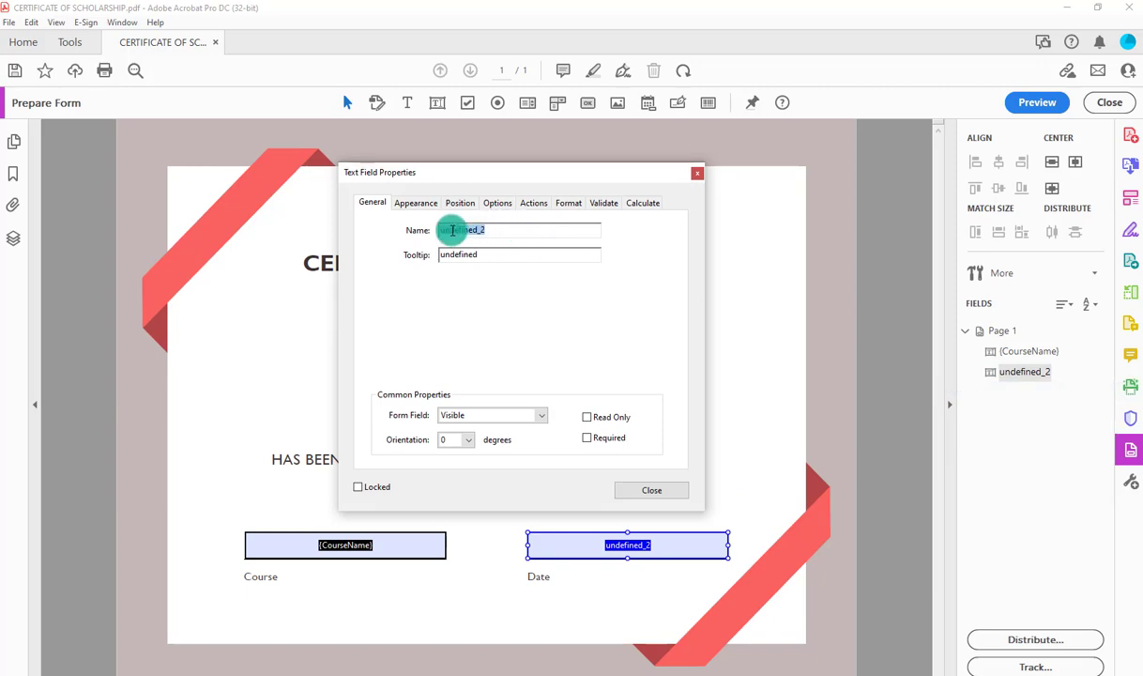
text({AwardDate})
key(Tab)
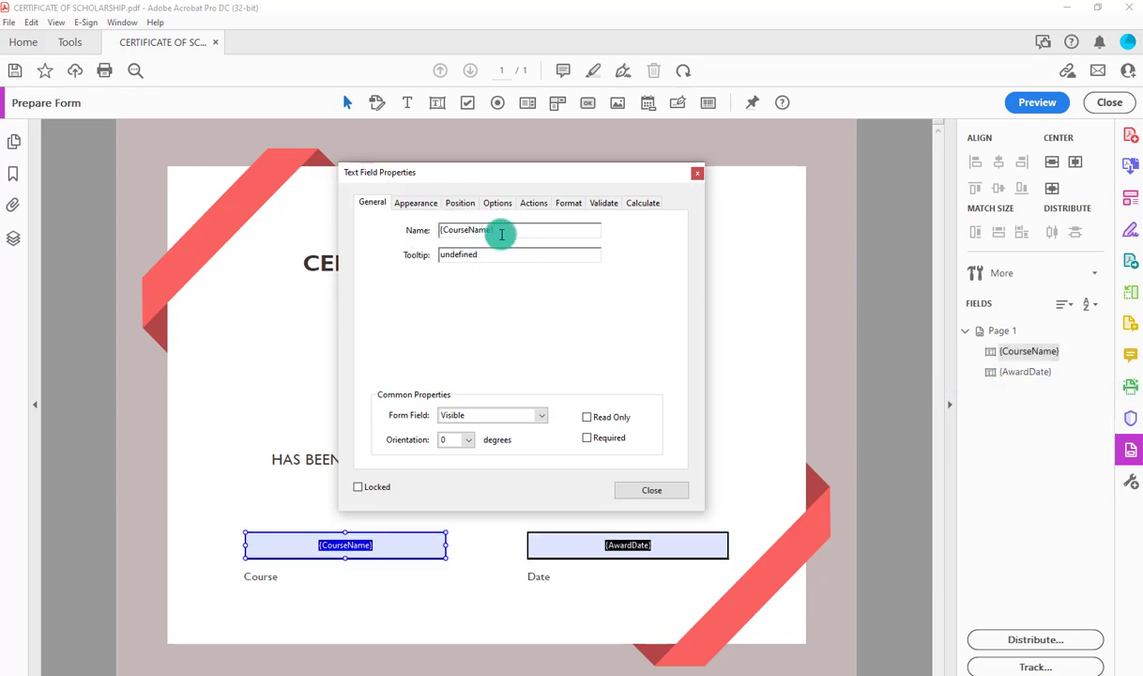
drag(501, 234, 432, 230)
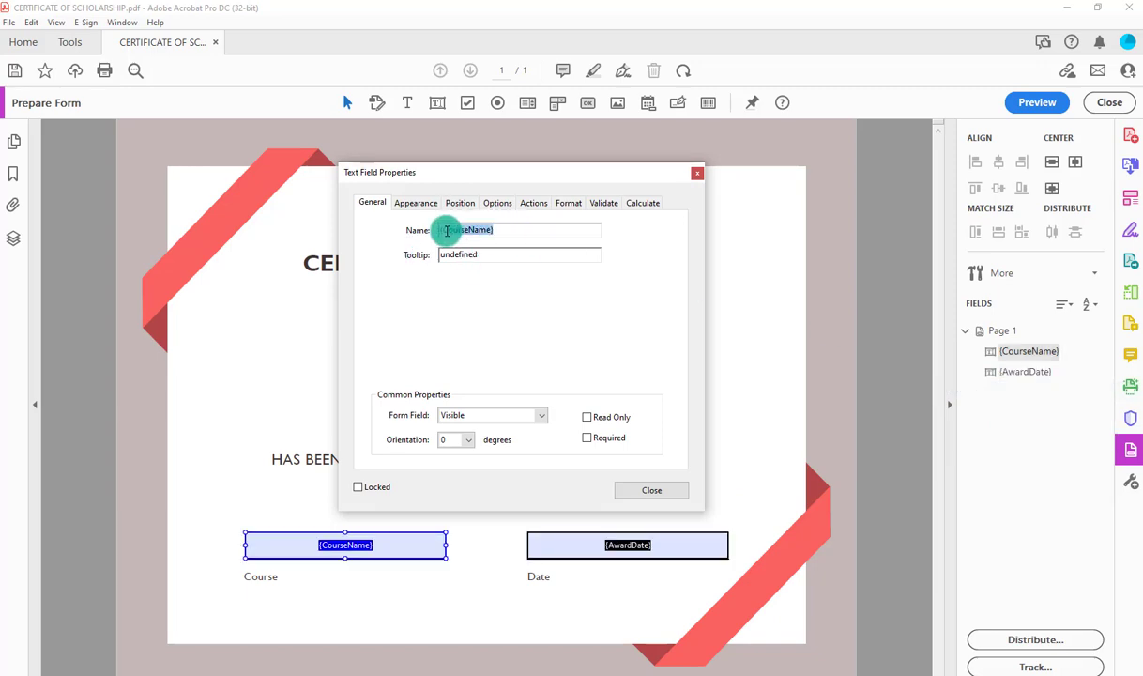
click(696, 176)
Set the {AwardDate} field's tooltip to {AwardDate}.
right_click(986, 373)
click(982, 393)
drag(478, 255, 434, 257)
text({AwardDate})
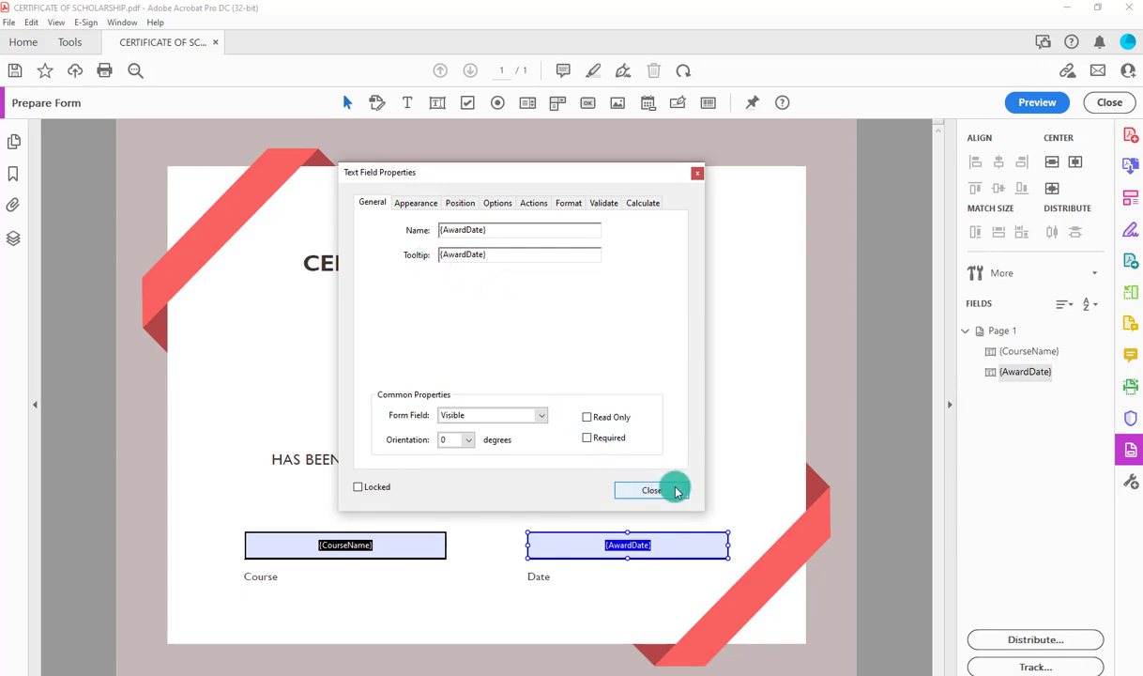
click(651, 490)
click(739, 415)
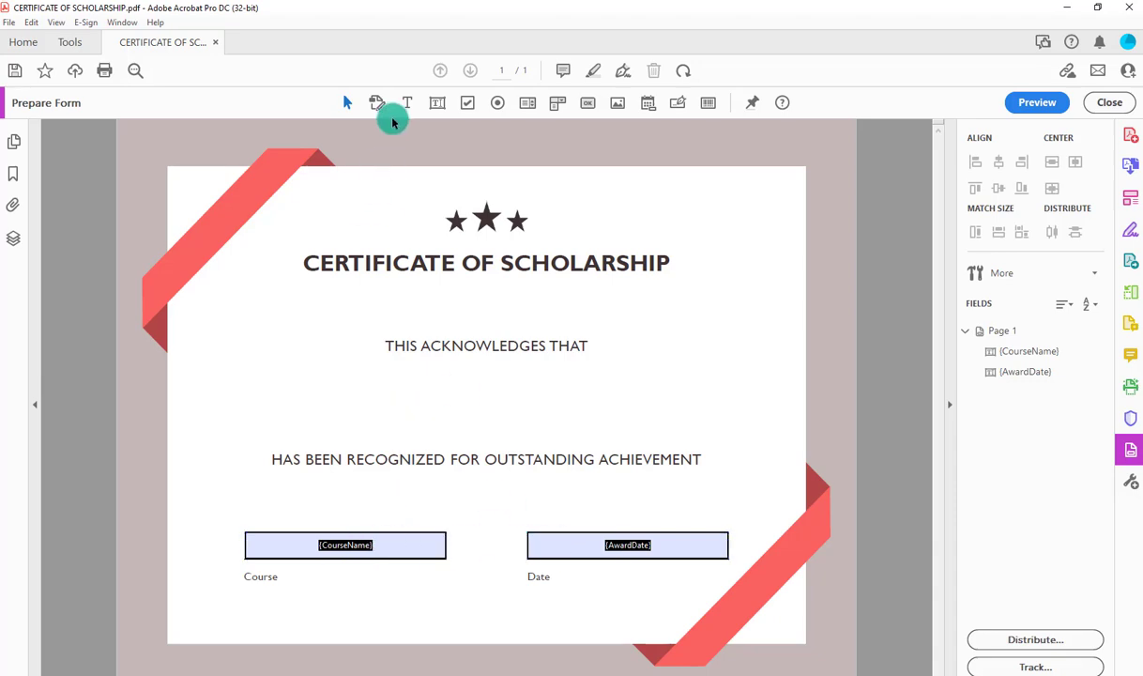
Add a text field under the certificate title and stretch it wide across the page.
click(438, 105)
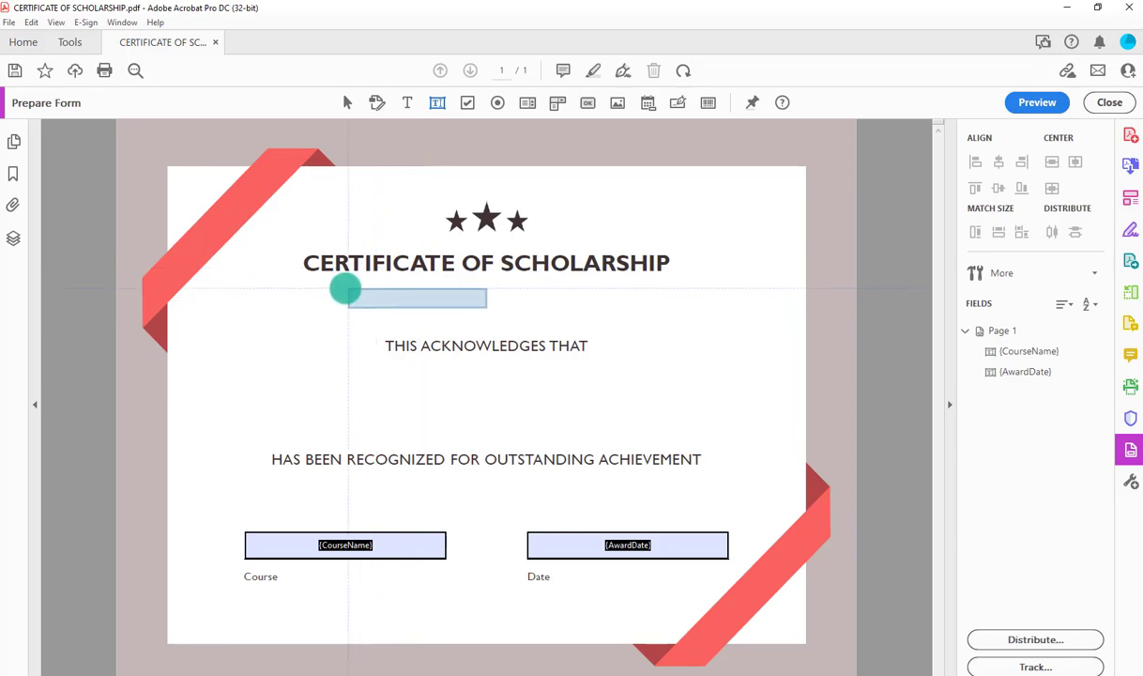
click(308, 287)
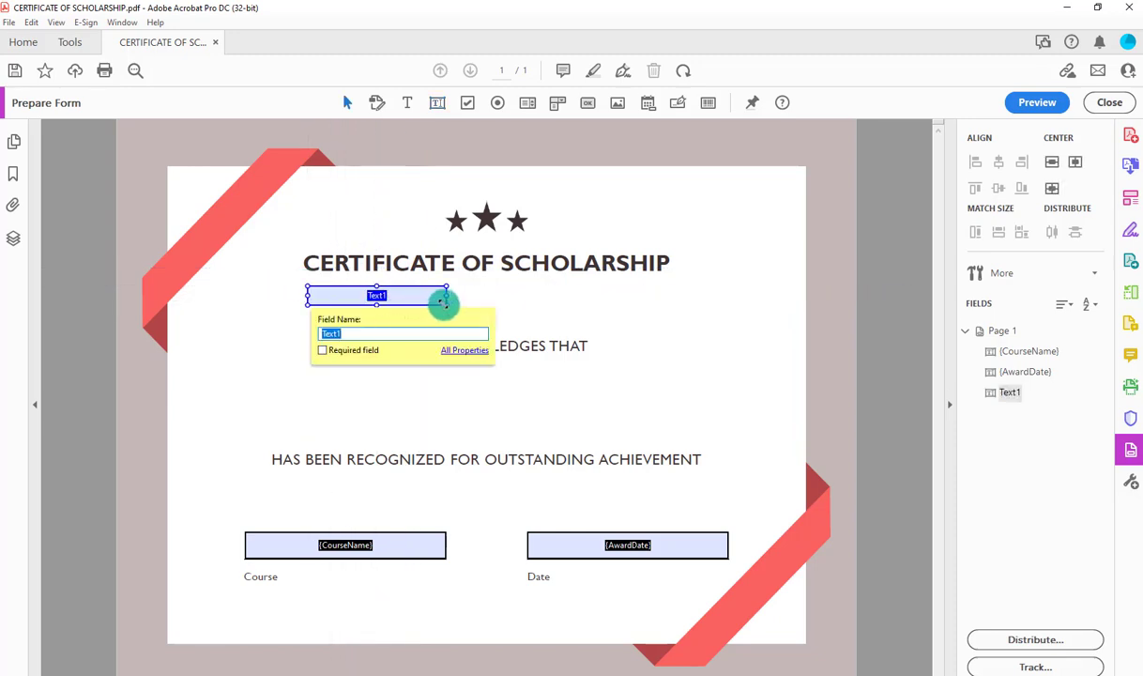
drag(446, 297, 743, 328)
Name the new text field {FullName} in its Properties dialog.
right_click(522, 310)
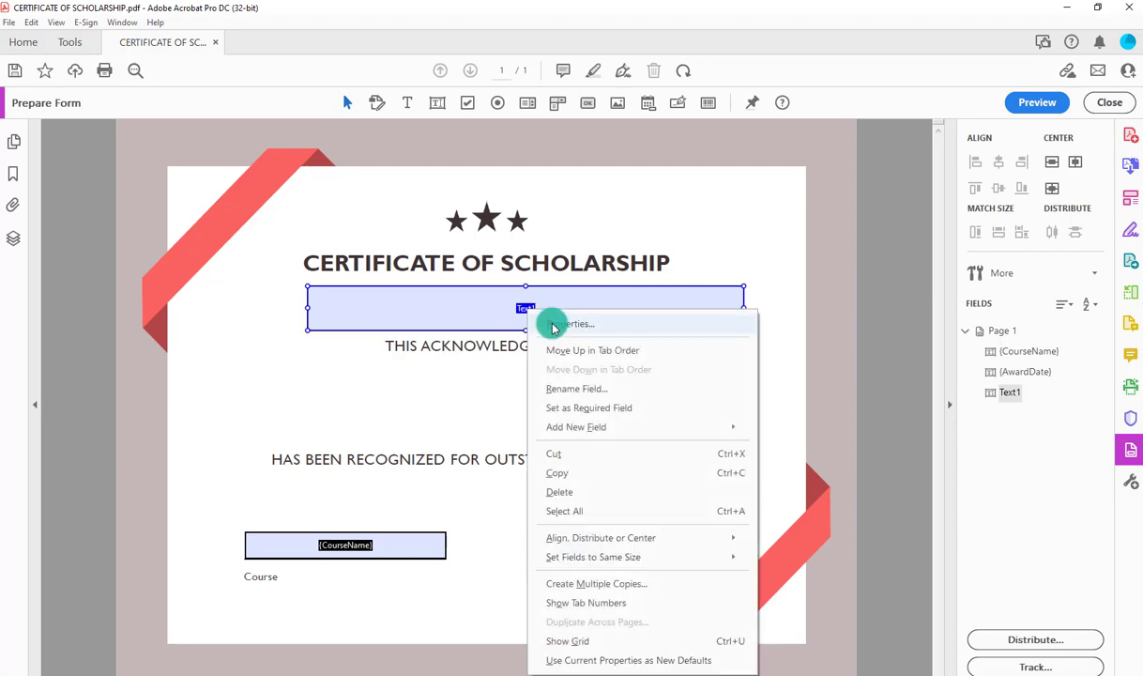
click(550, 323)
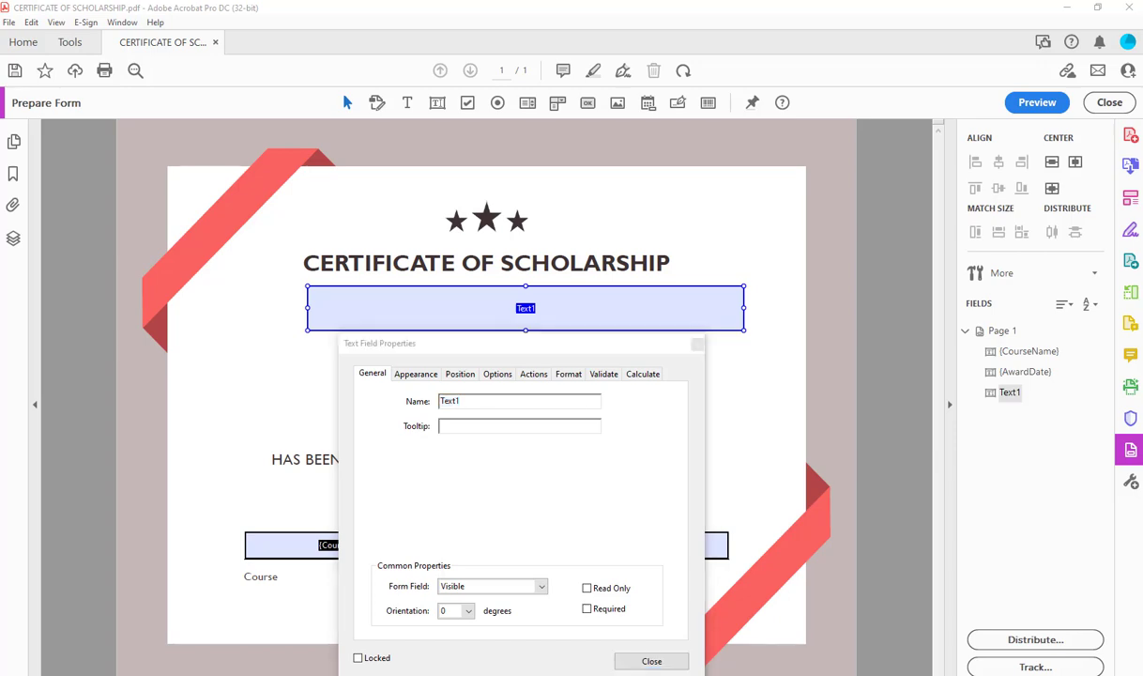
click(438, 401)
click(468, 427)
click(653, 663)
click(750, 469)
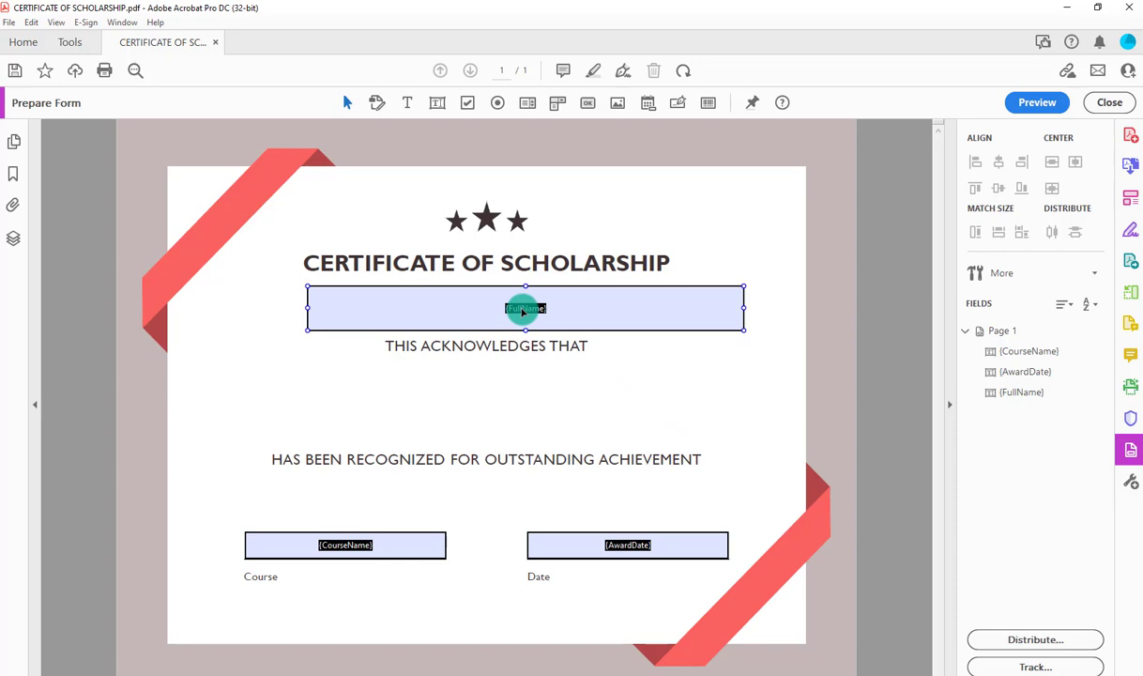
click(566, 555)
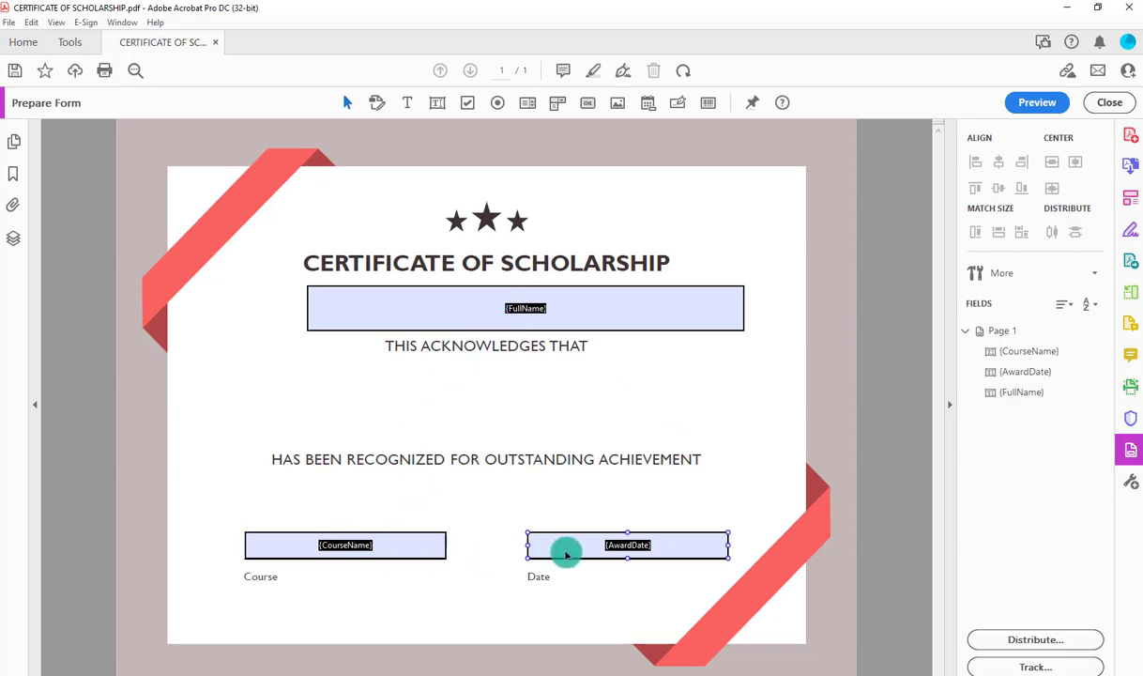
click(92, 166)
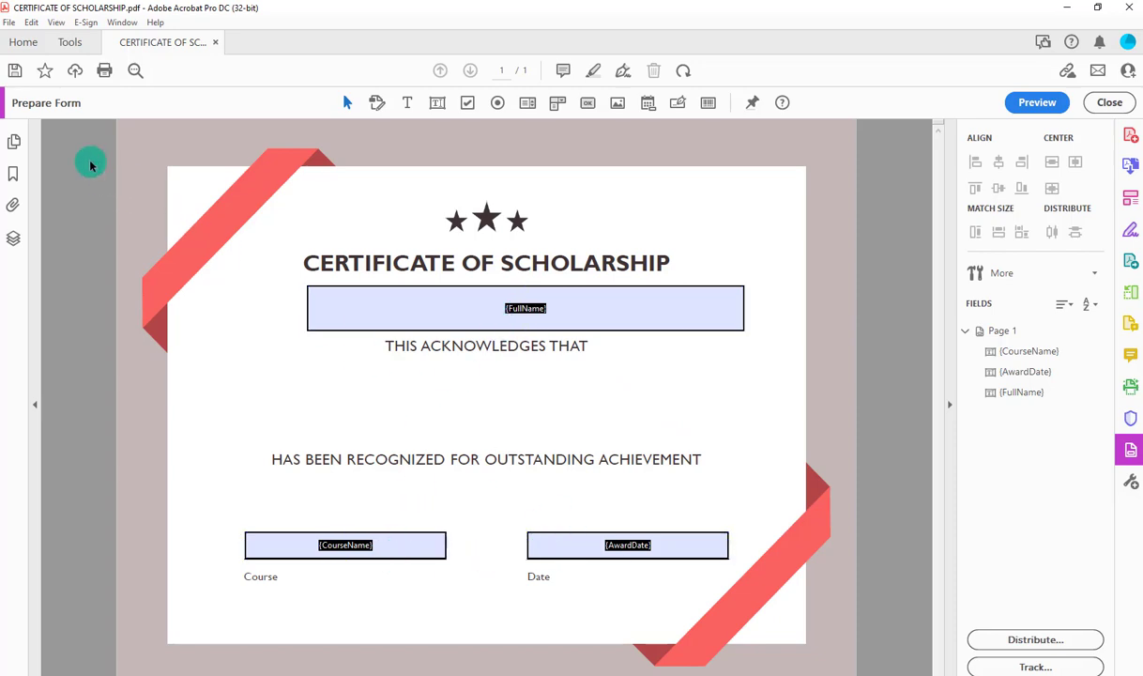
Save the form over CERTIFICATE OF SCHOLARSHIP.pdf on the Desktop and return to the browser.
click(8, 21)
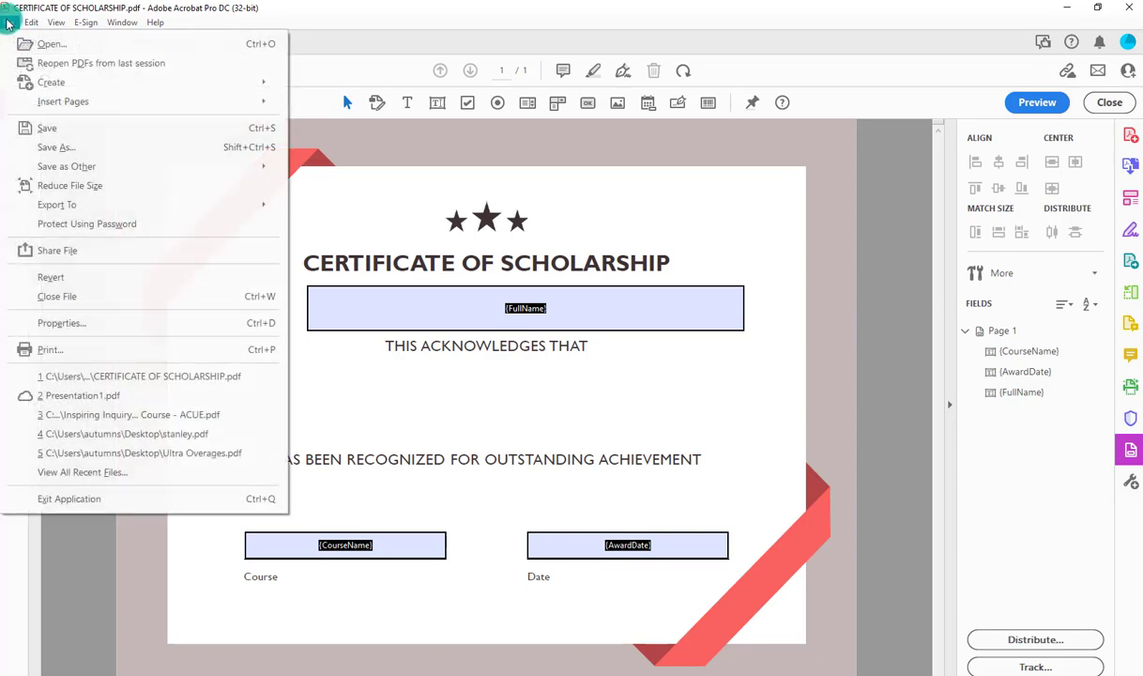
click(59, 150)
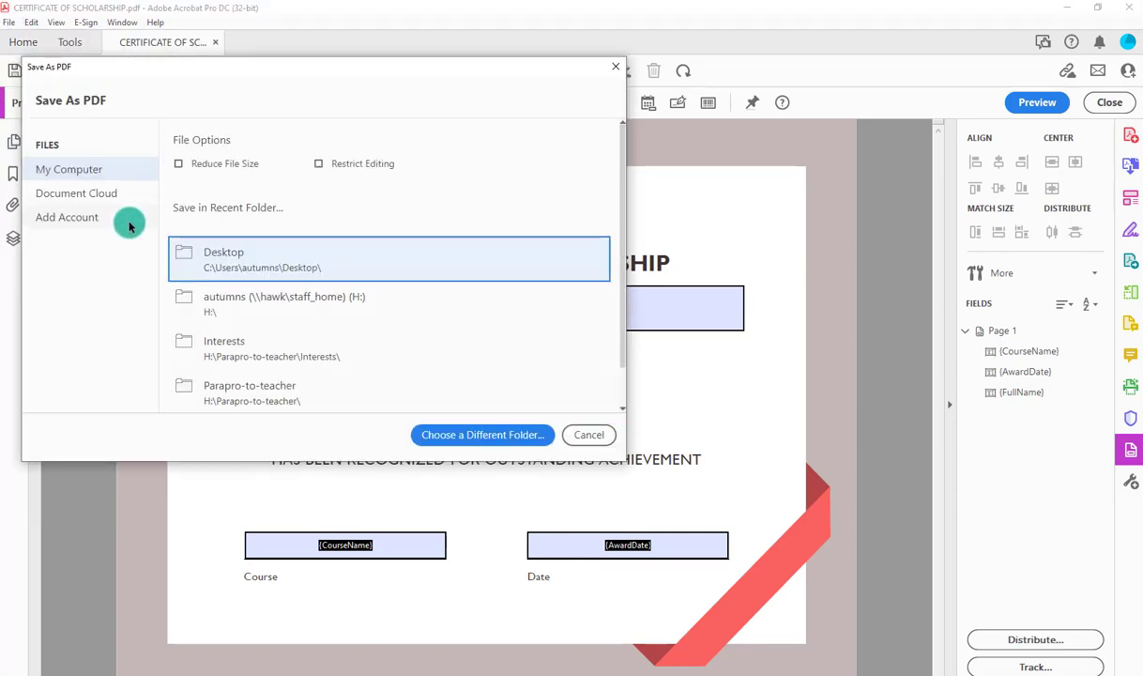
click(458, 440)
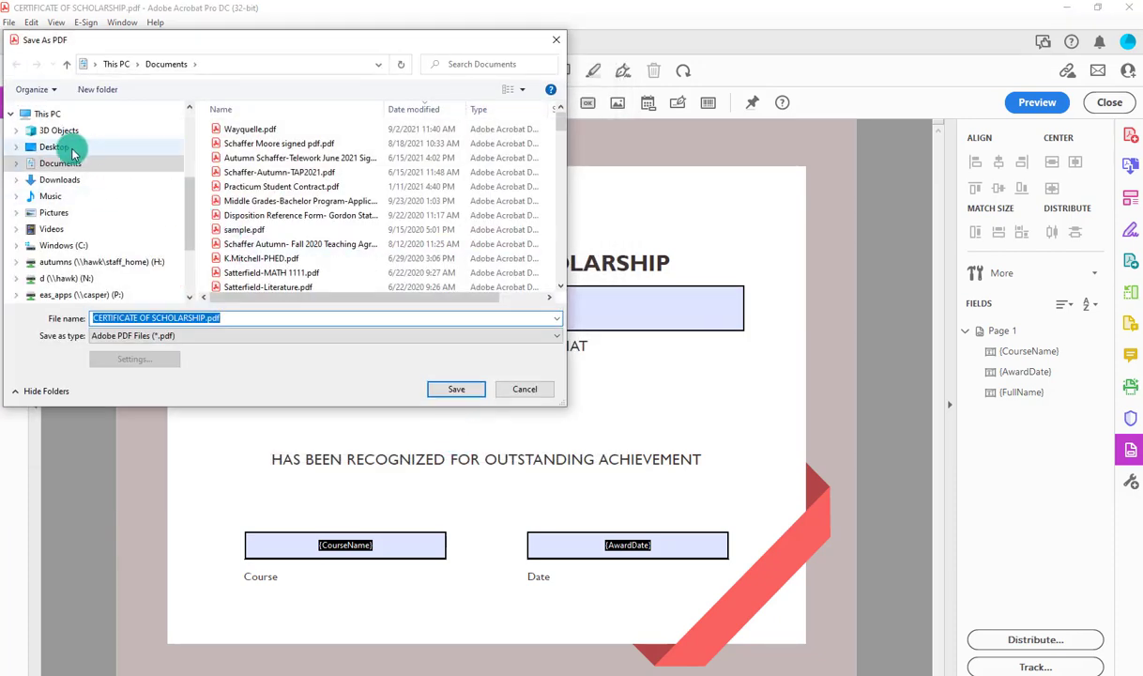
click(73, 150)
click(455, 388)
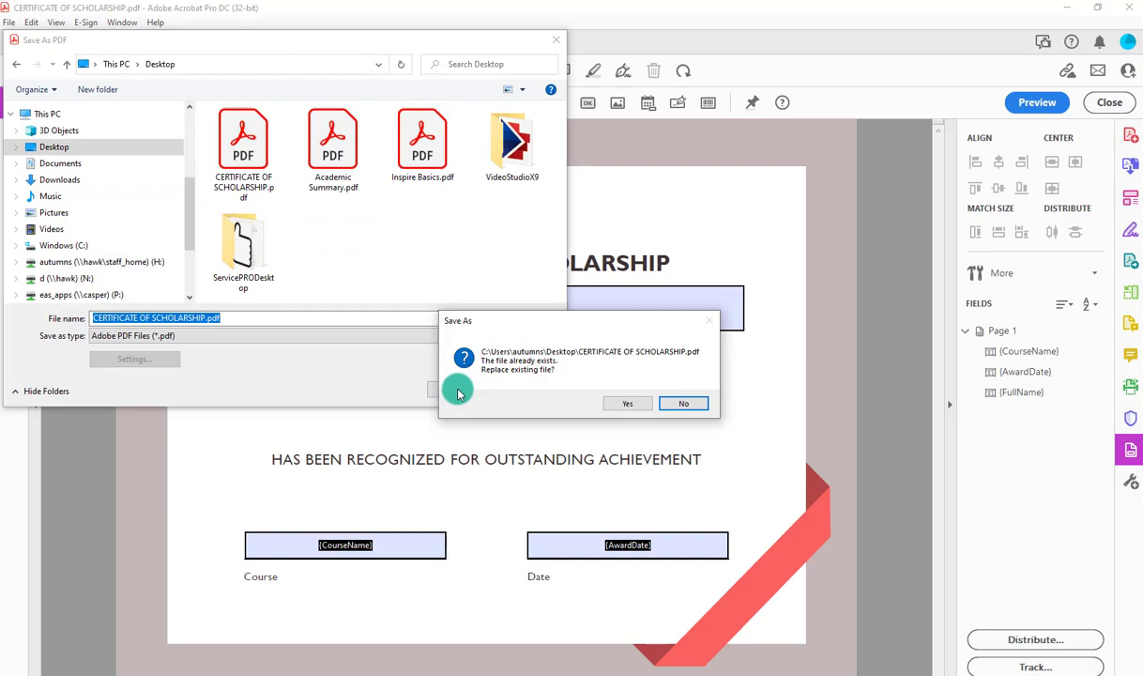
click(627, 403)
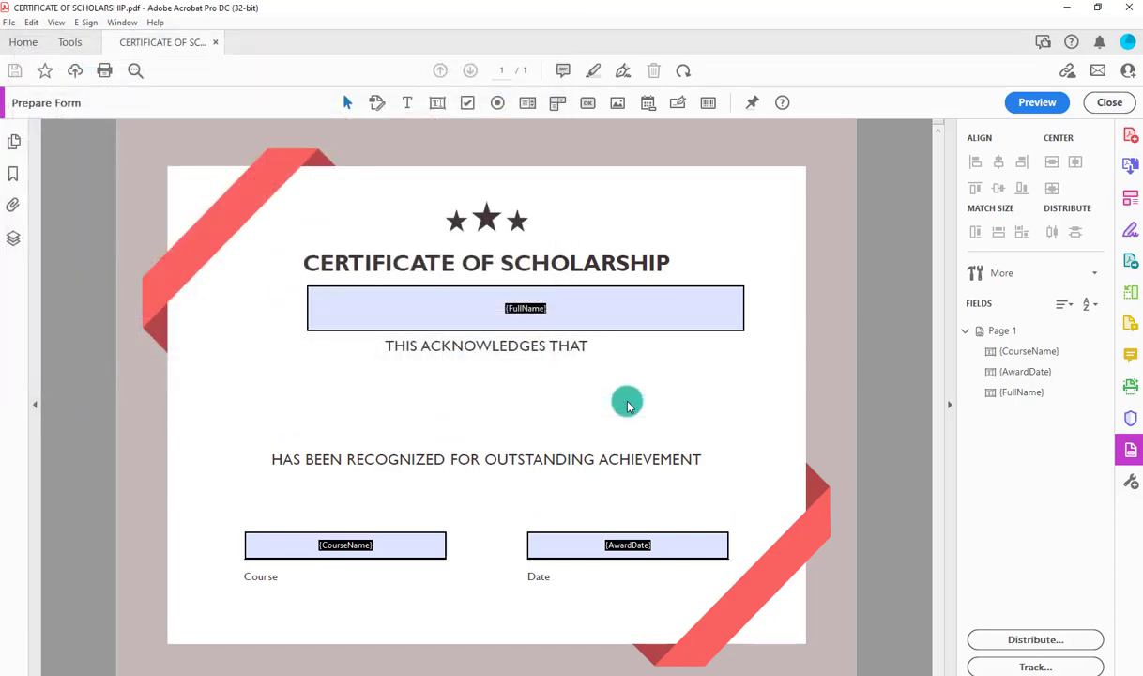
key(alt+Tab)
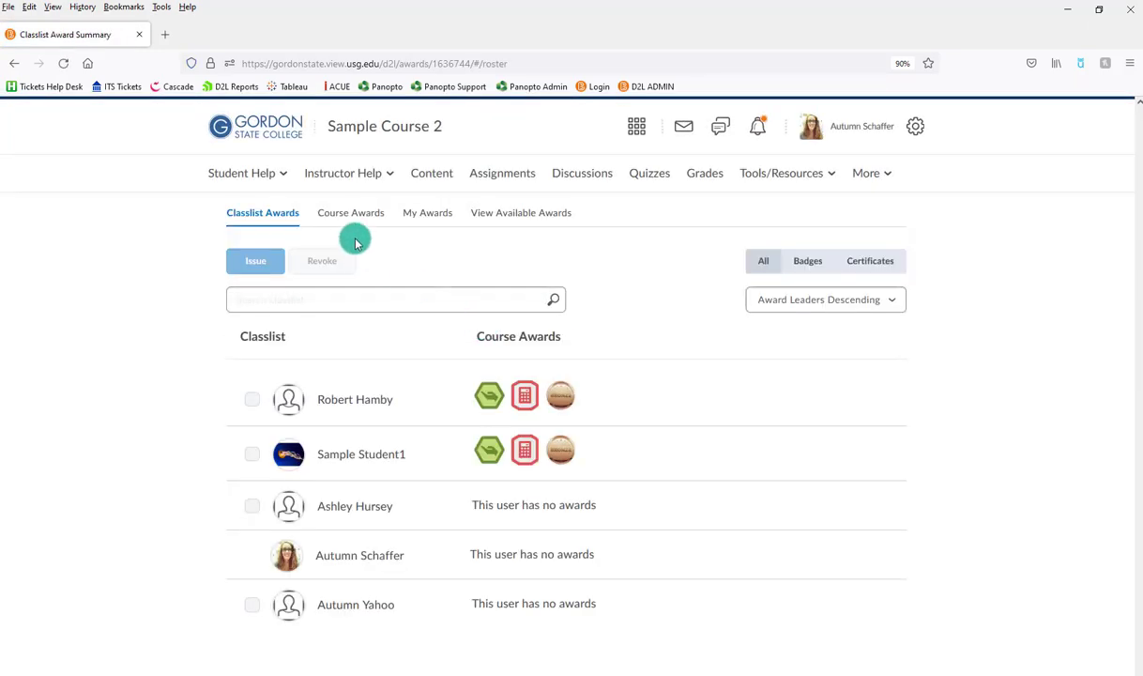
Create a new course award named Training Pro with Award Type set to Certificate.
click(352, 218)
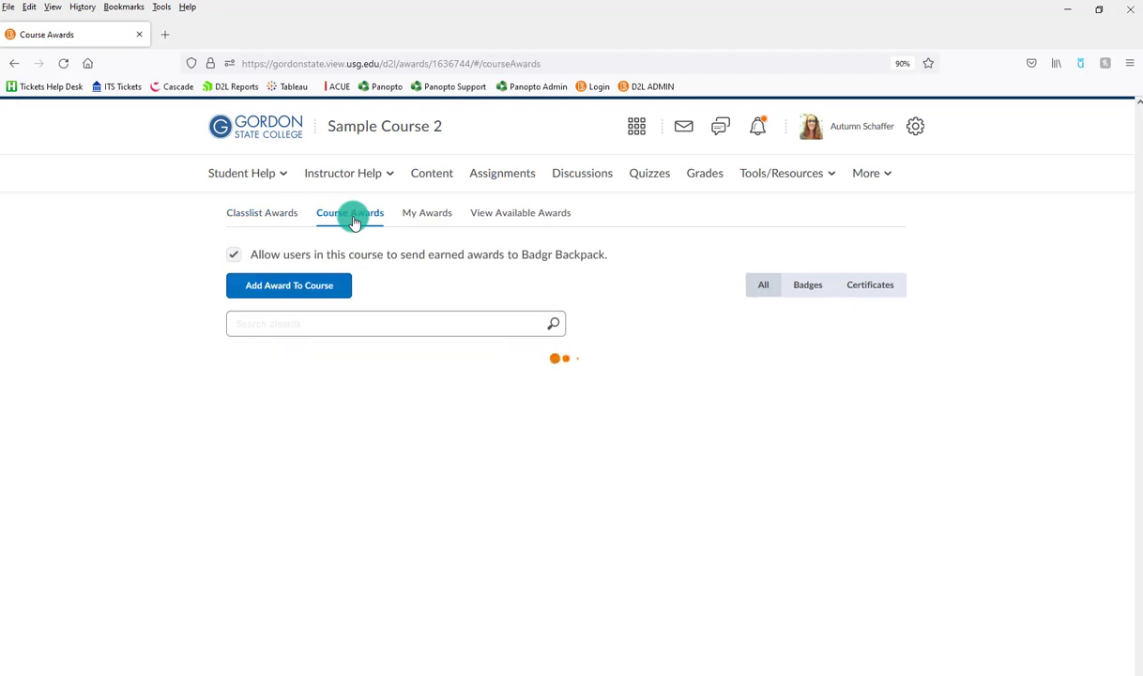
click(319, 292)
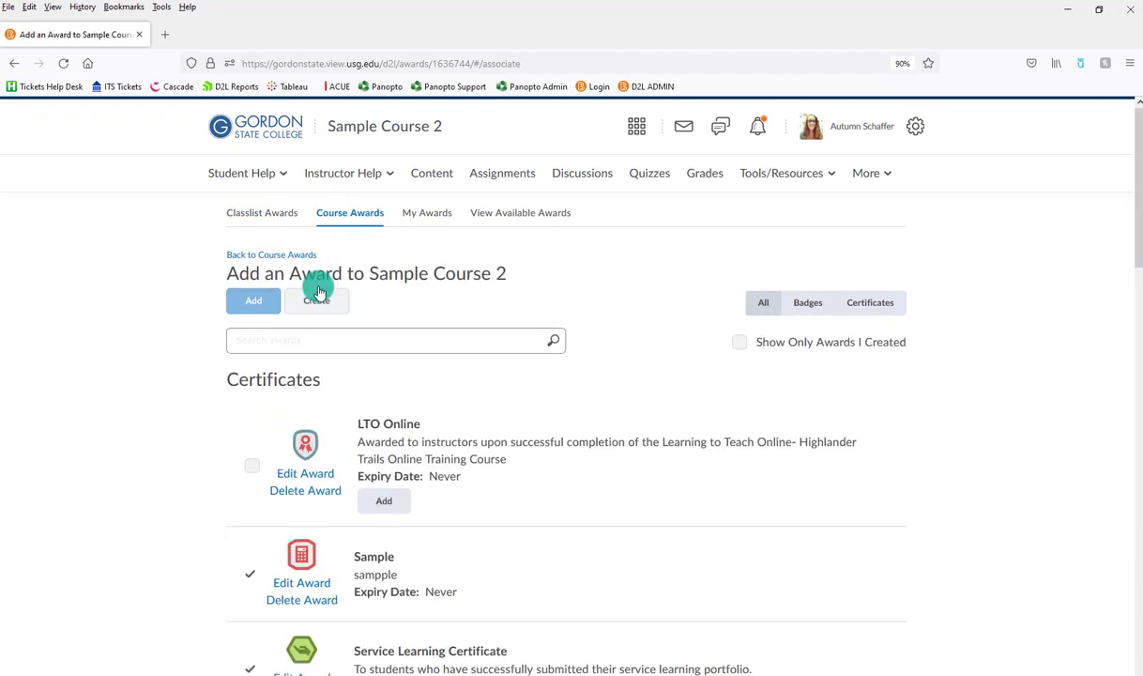
click(316, 302)
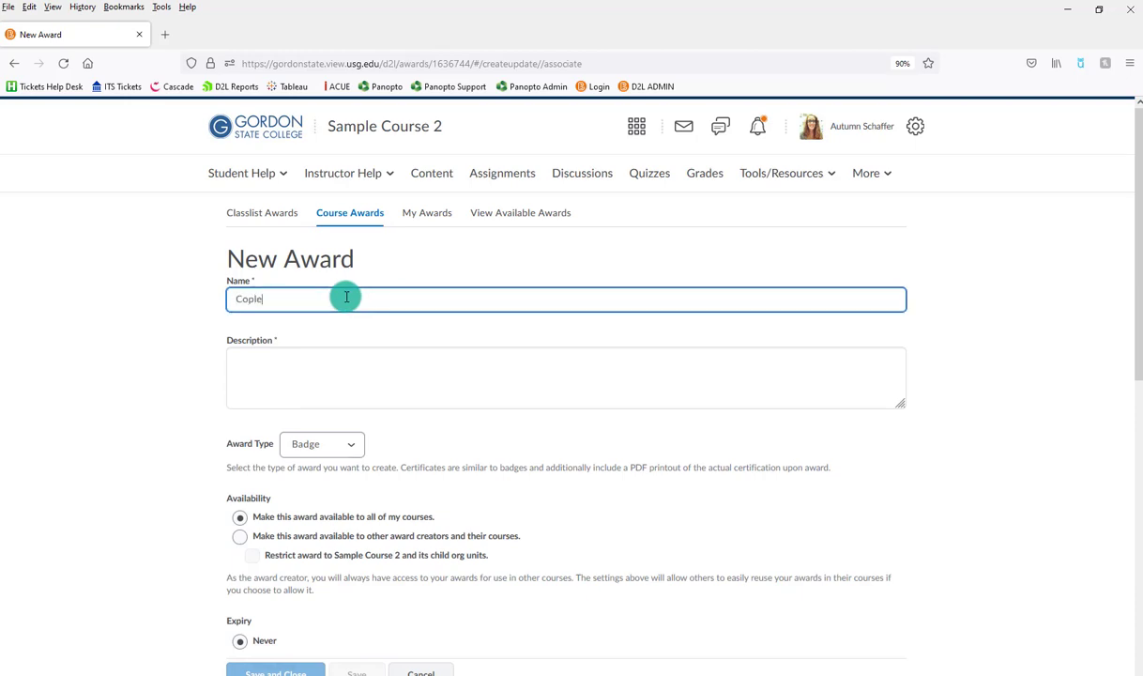
text(Training Pro)
click(299, 353)
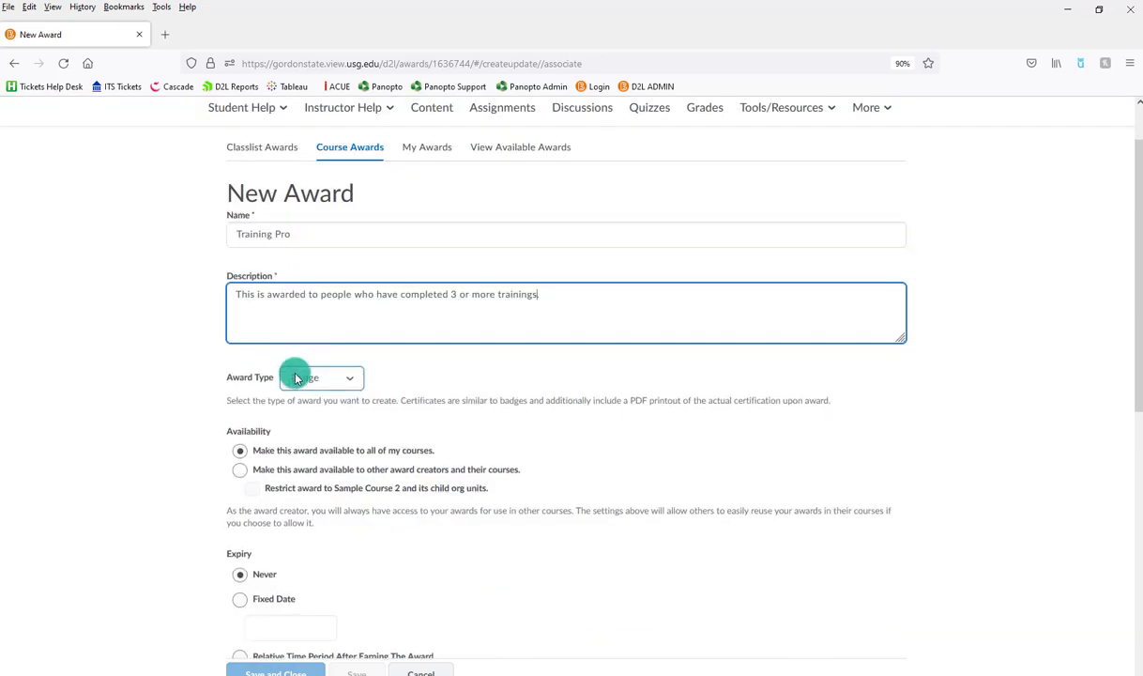
click(297, 375)
click(301, 422)
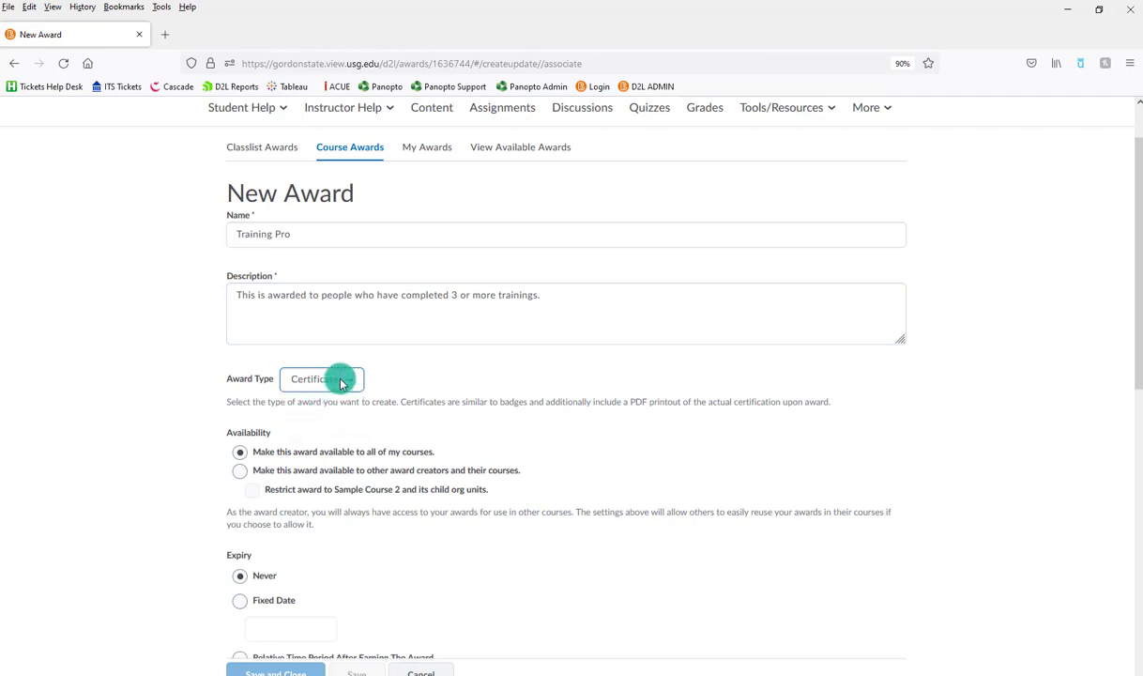
Set the award image to Badge_Avatar_Speech from the existing library.
scroll(351, 372, down, 3)
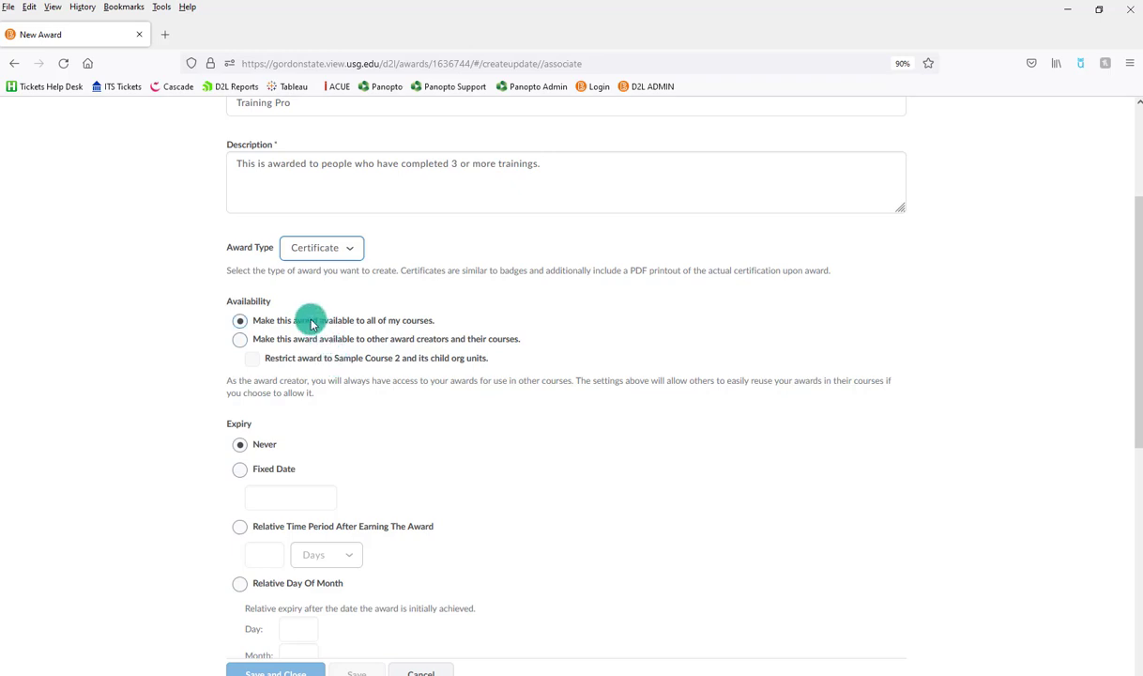
scroll(319, 324, down, 3)
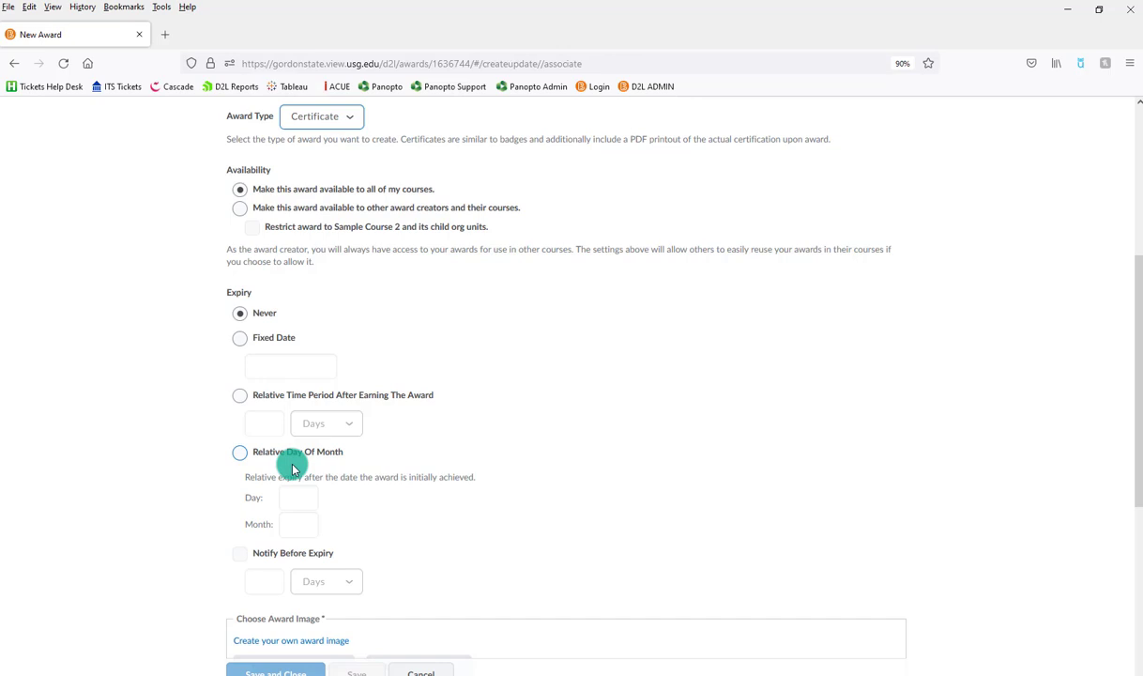
scroll(293, 469, down, 6)
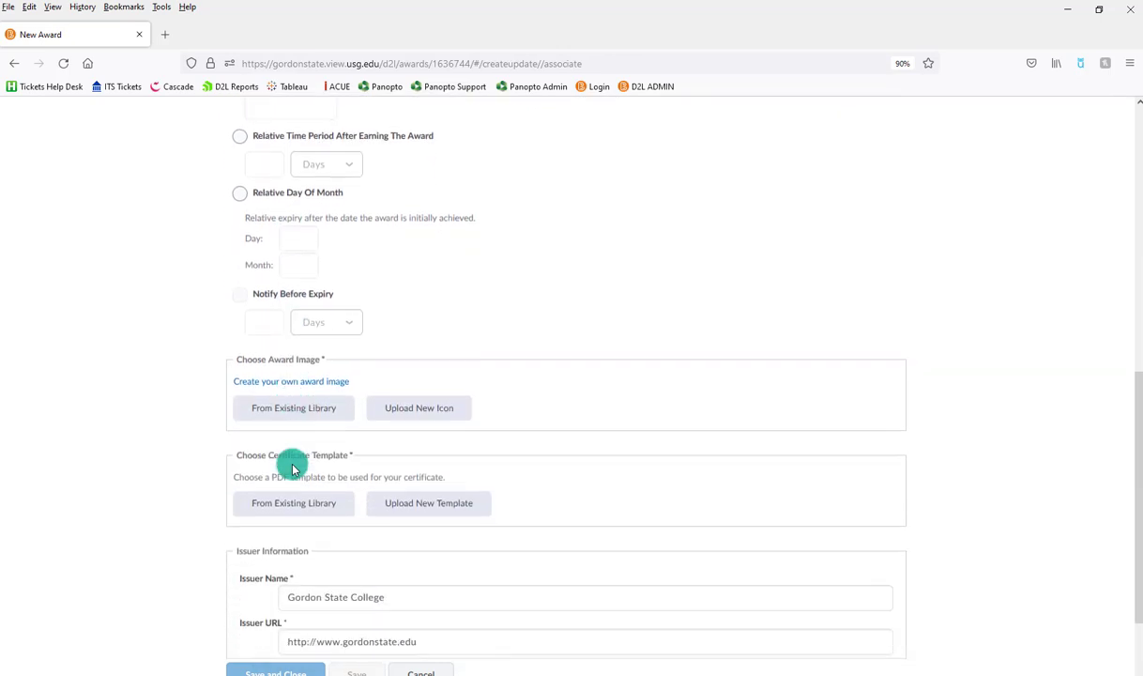
scroll(293, 466, down, 1)
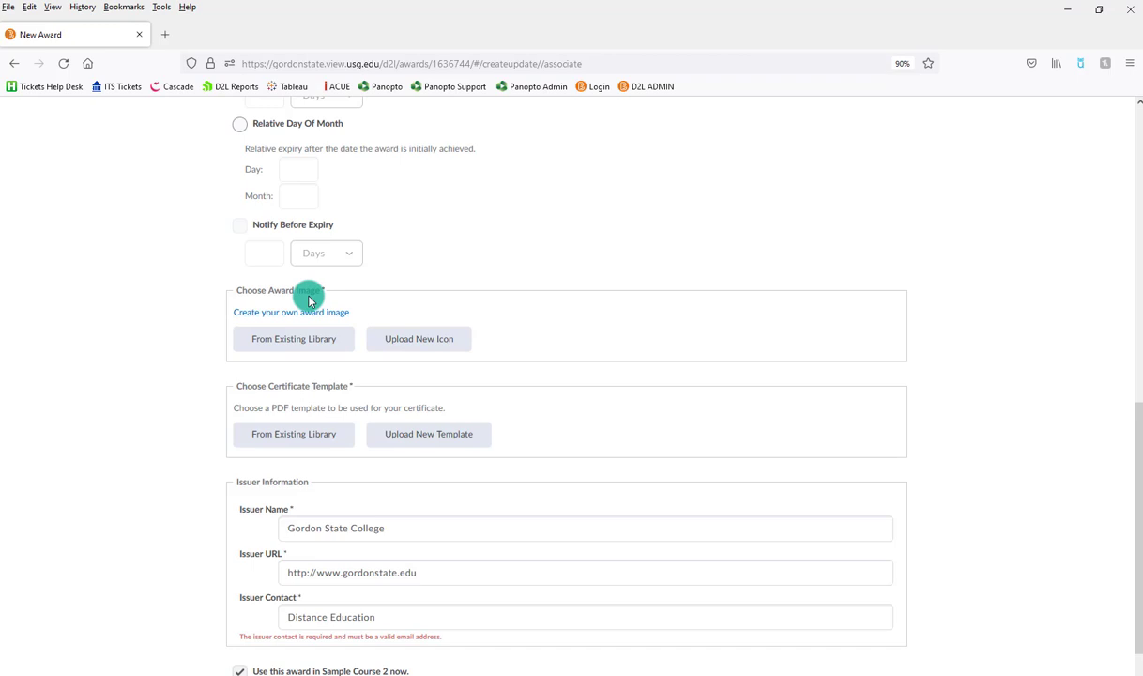
click(299, 336)
click(457, 252)
click(473, 414)
scroll(387, 433, down, 3)
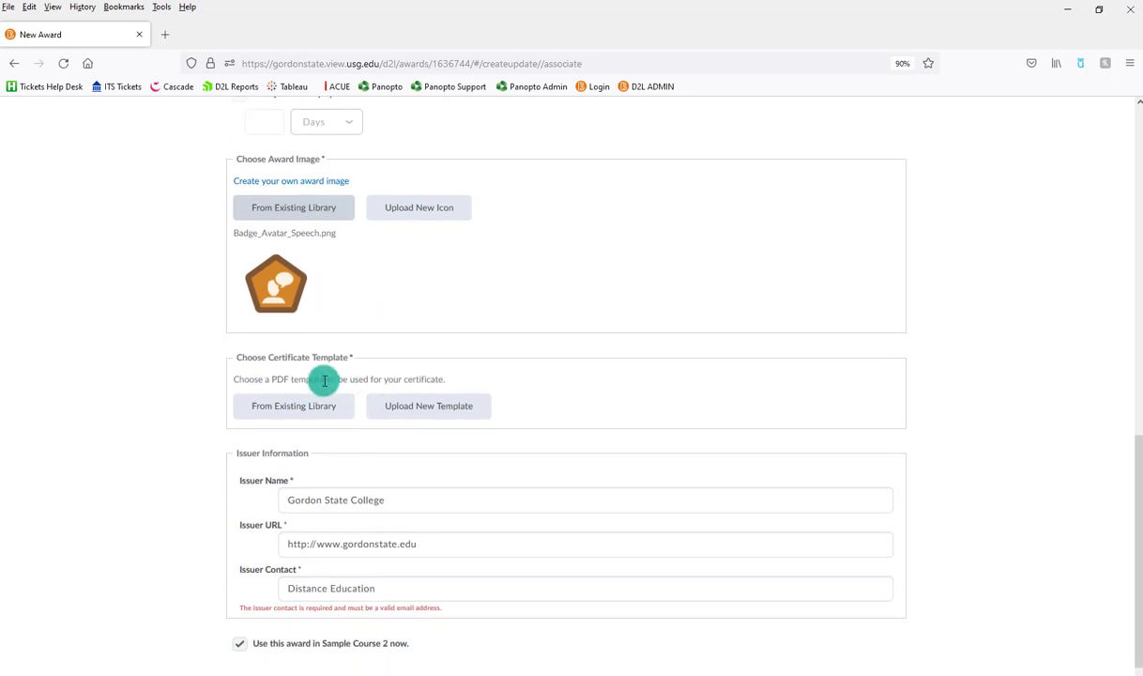
Upload CERTIFICATE OF SCHOLARSHIP.pdf from the Desktop as the award's certificate template.
click(295, 405)
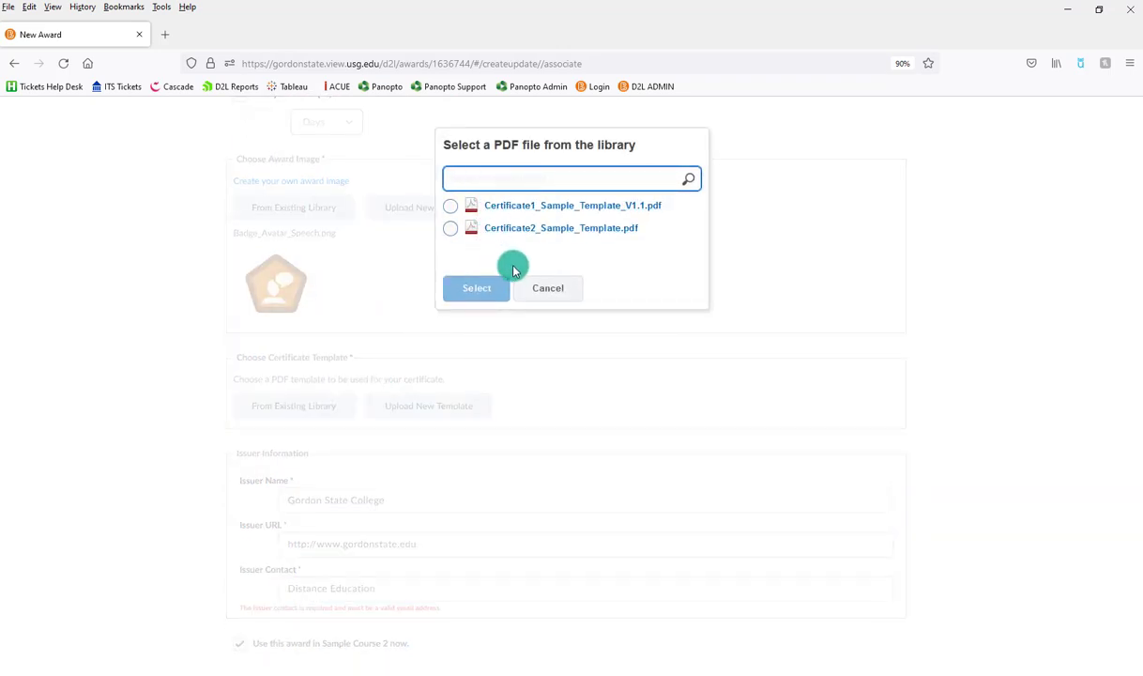
click(540, 289)
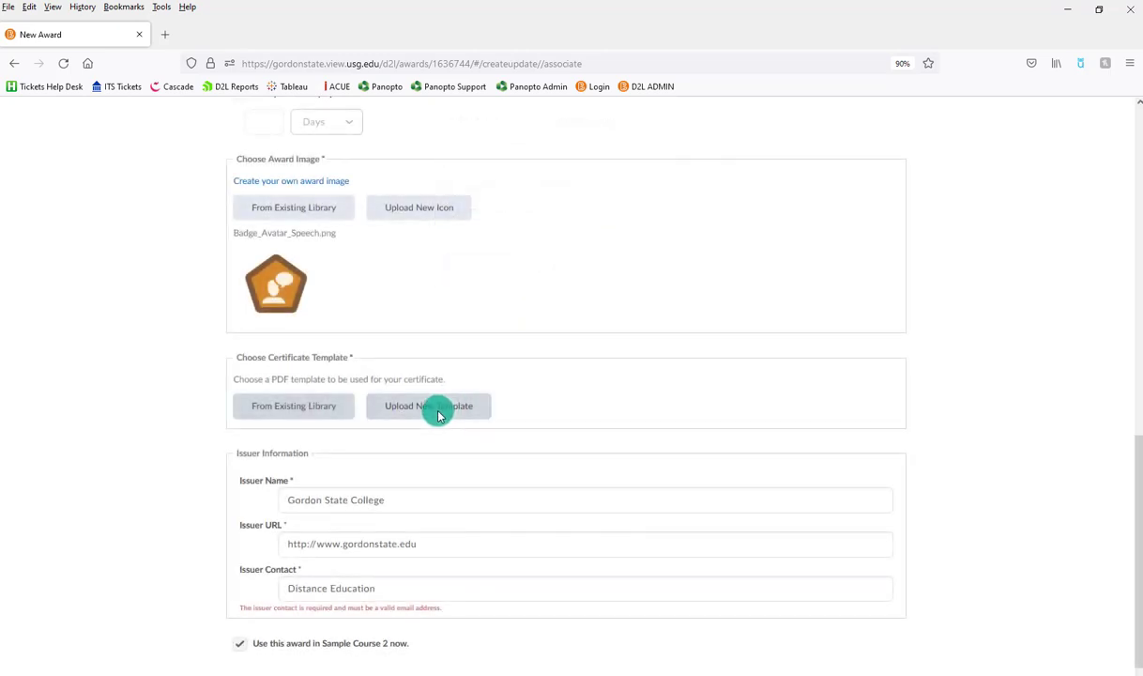
click(437, 416)
scroll(97, 128, down, 3)
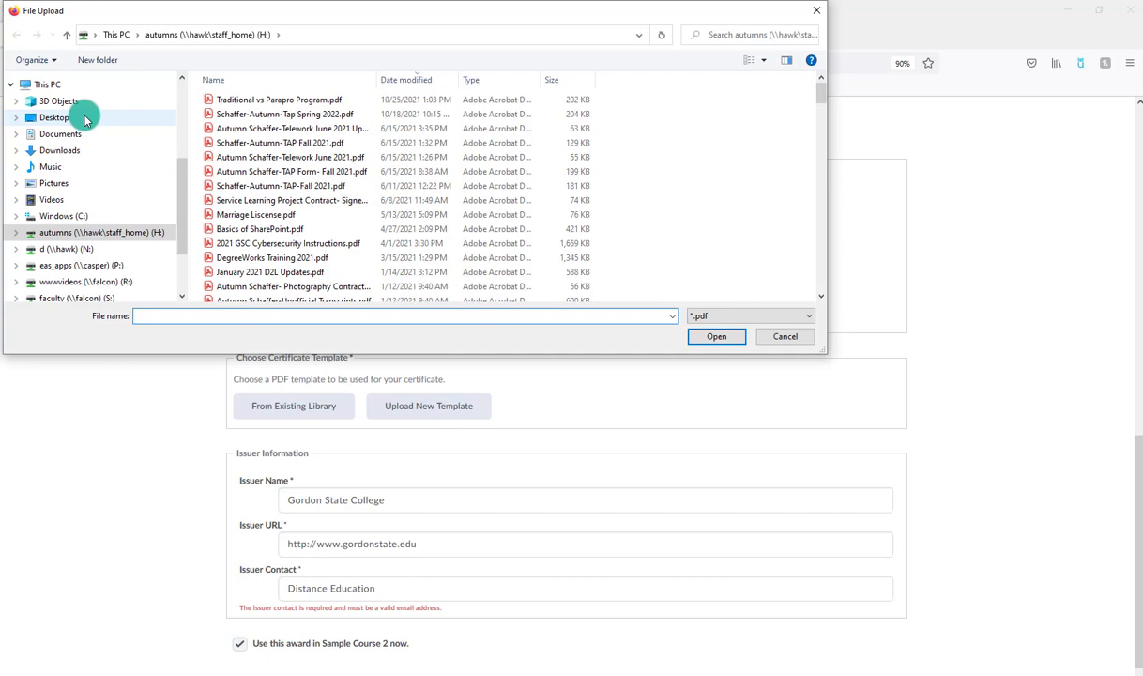
click(83, 117)
drag(245, 10, 352, 92)
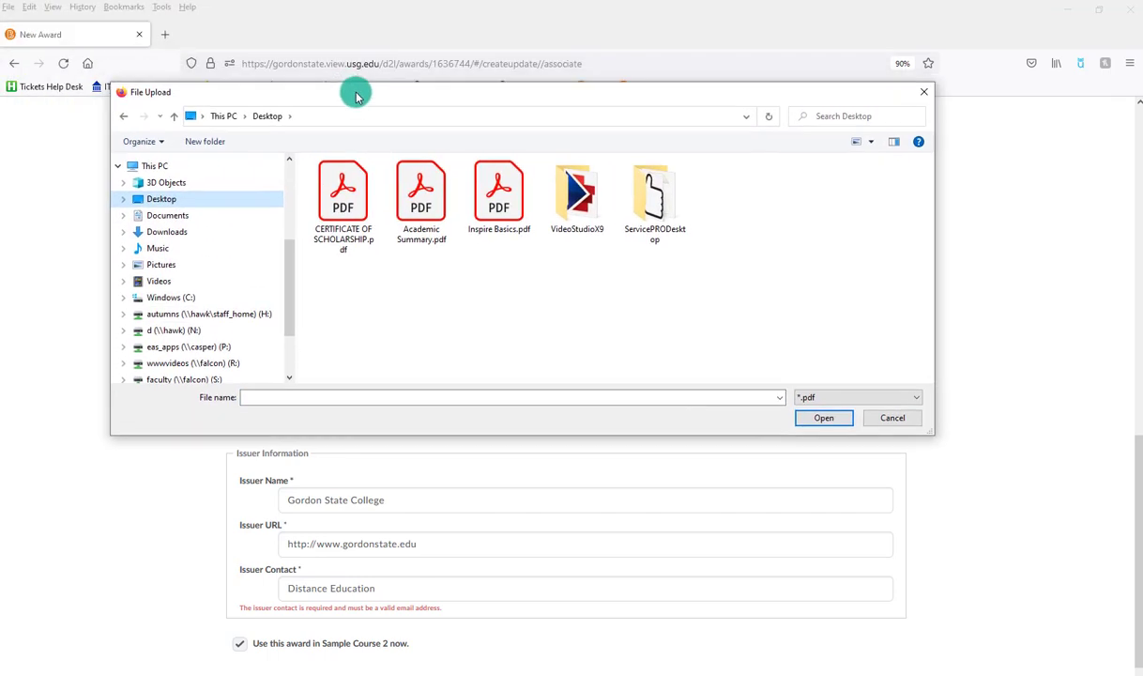
click(335, 188)
click(826, 419)
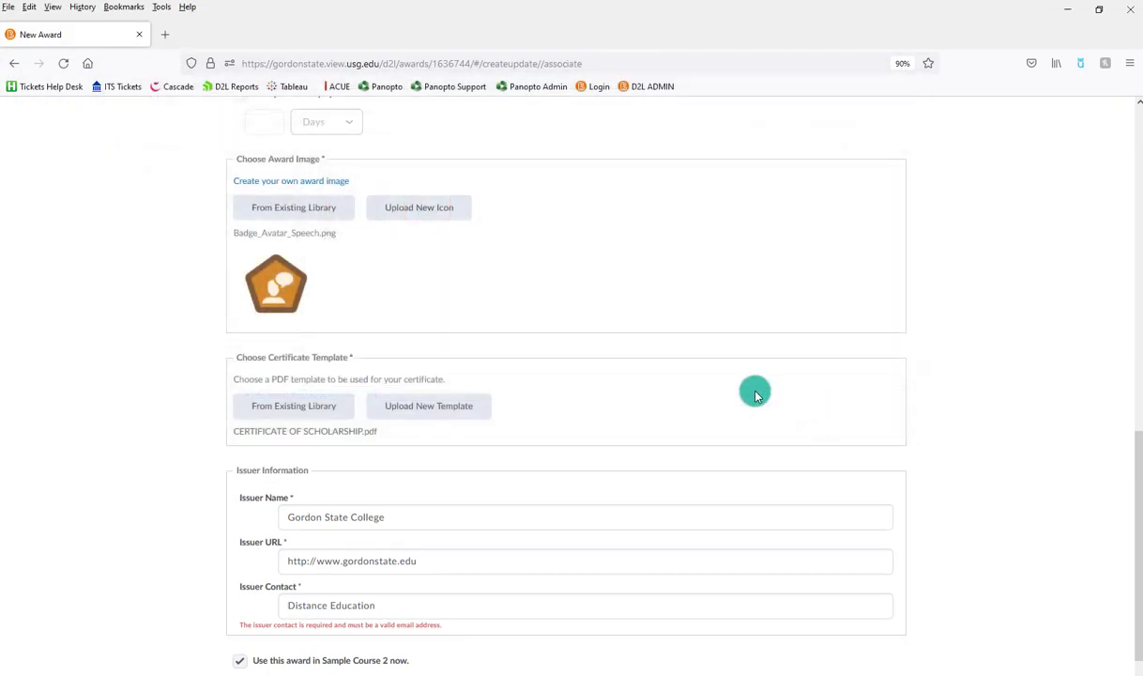
scroll(655, 398, down, 1)
Fill in the issuer contact field and save and close the Training Pro award.
drag(405, 558, 266, 549)
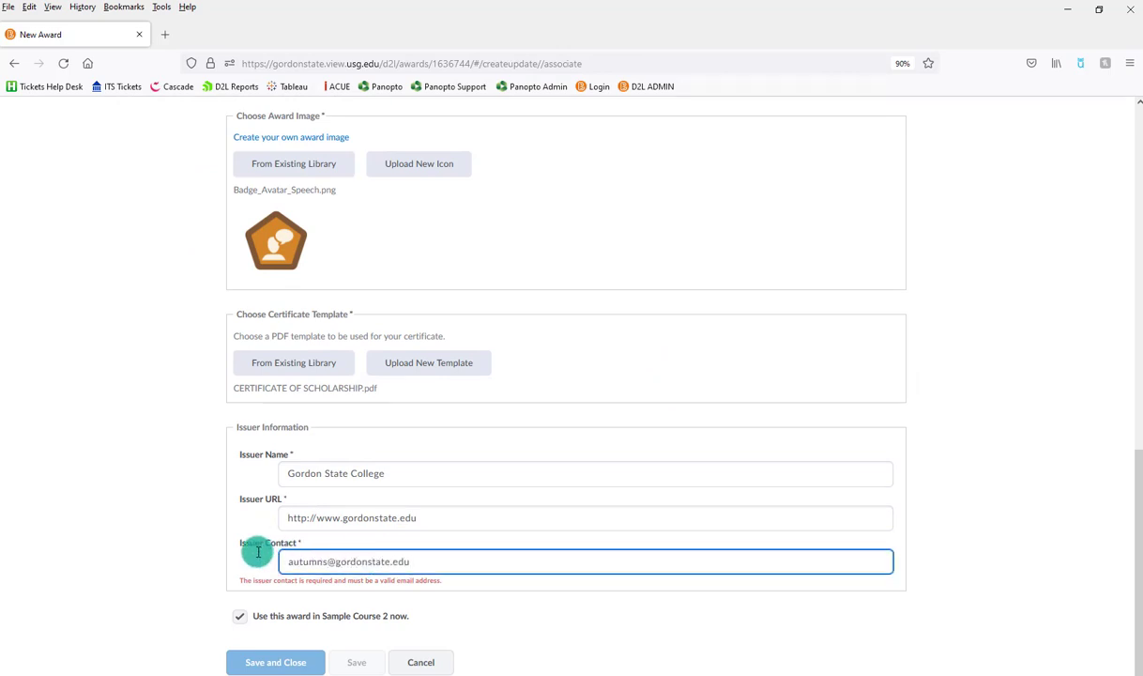
click(456, 594)
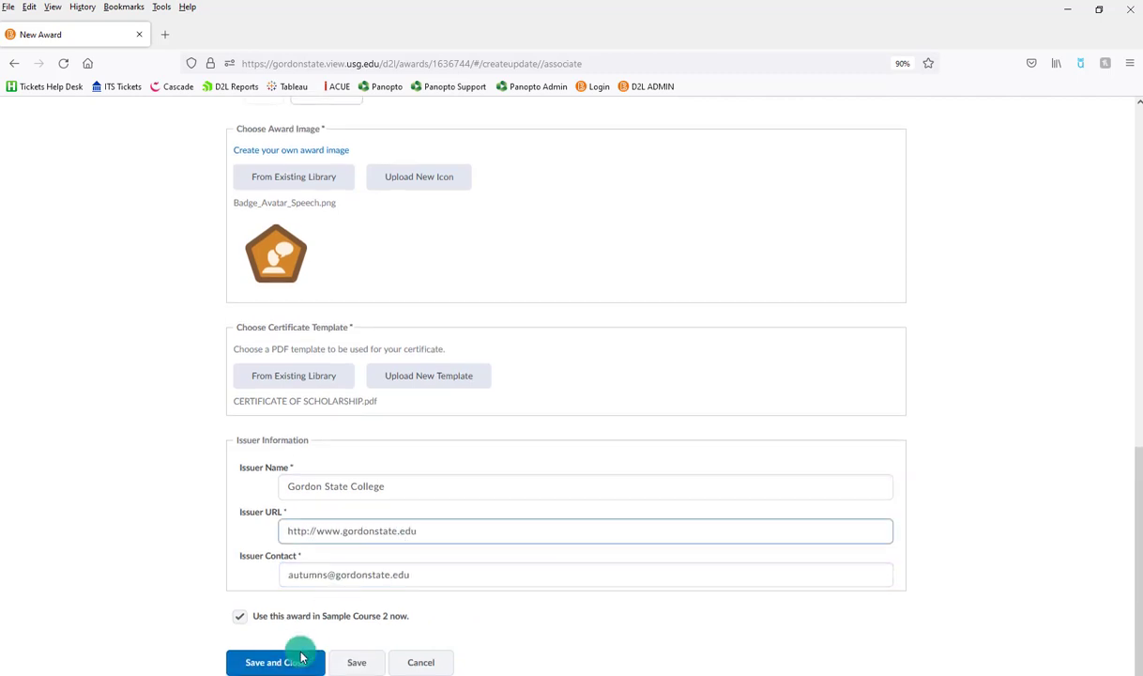
click(298, 660)
click(455, 579)
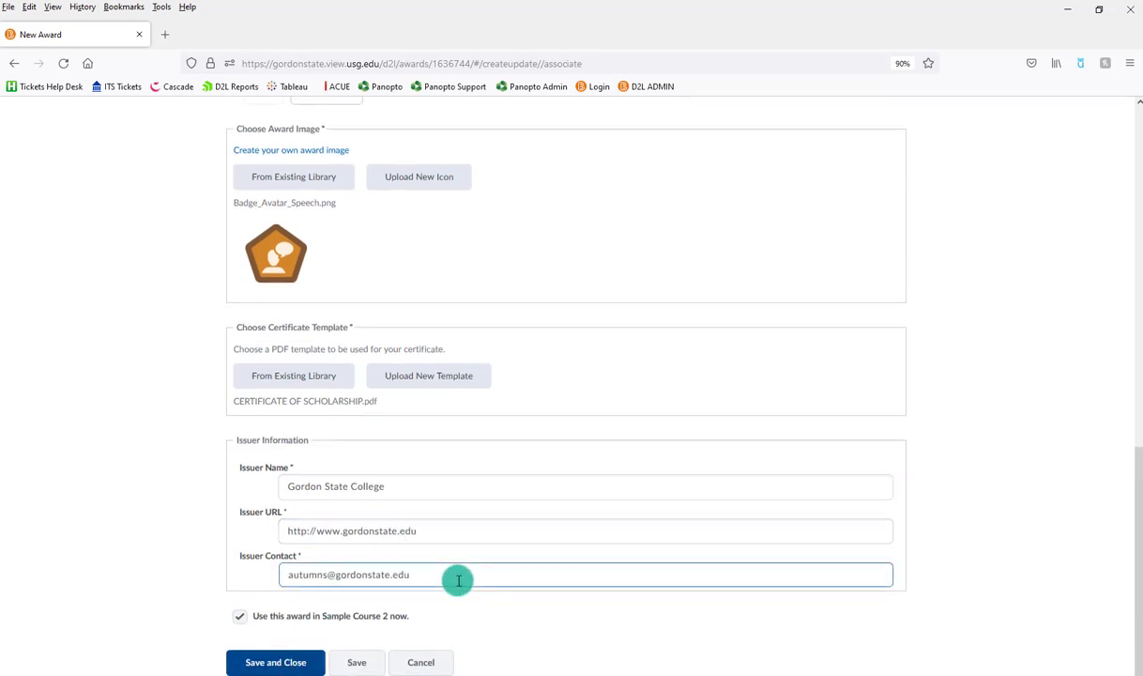
scroll(413, 401, down, 3)
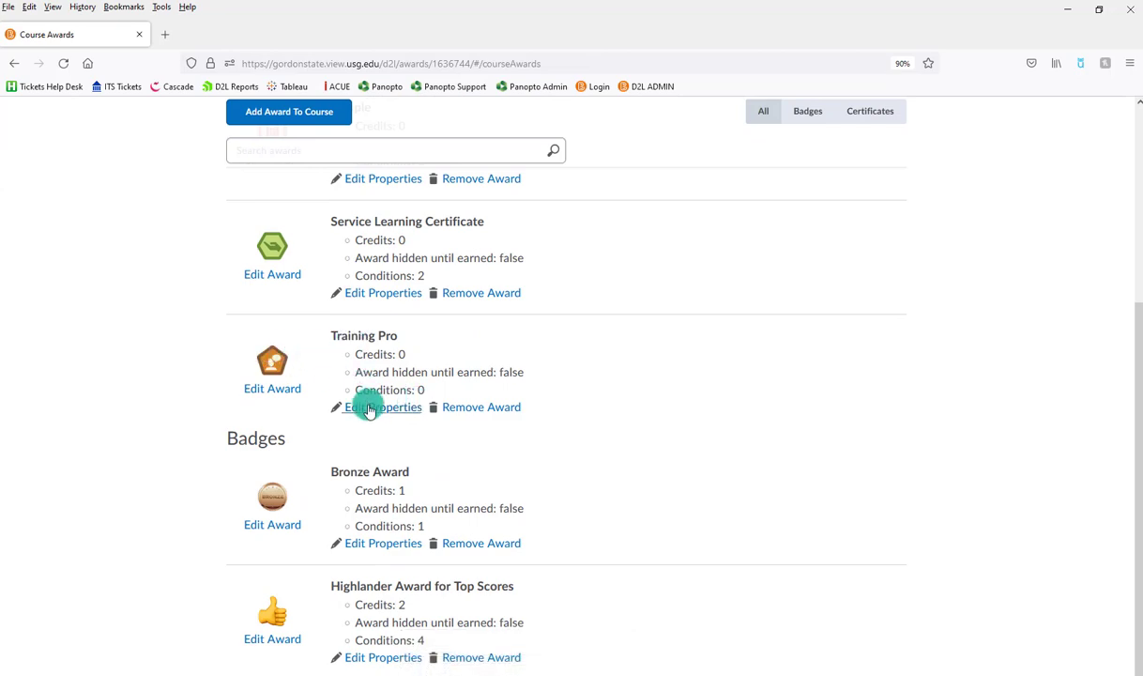
Edit the Training Pro award, past the warning, and open its credits and release settings.
click(287, 391)
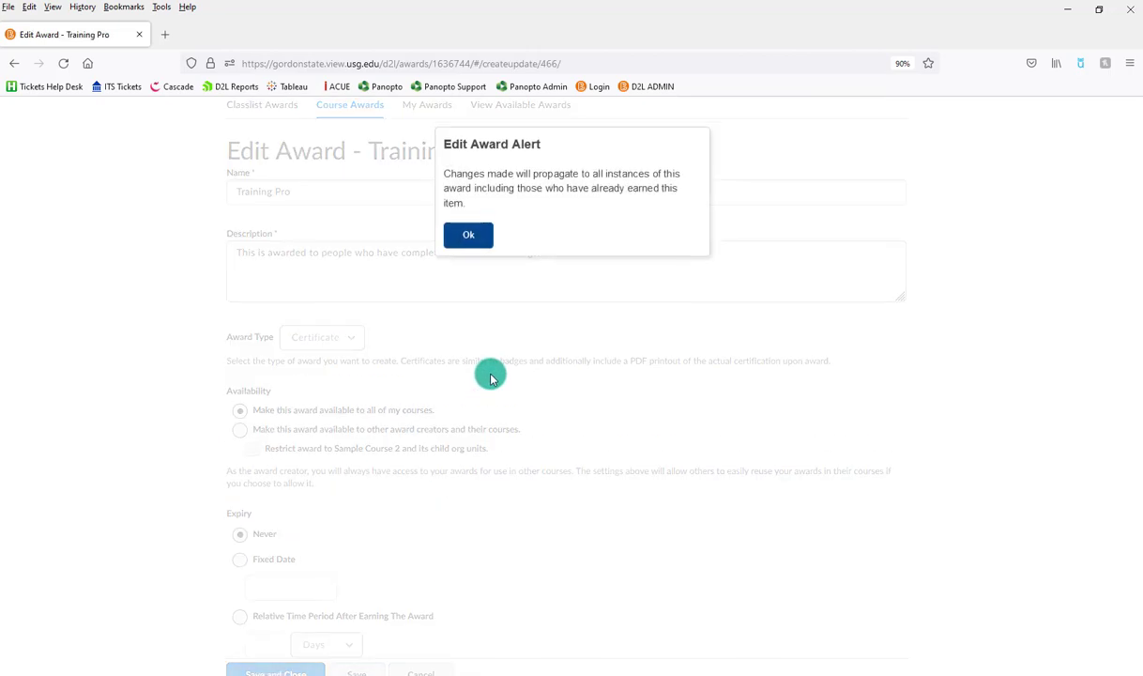
click(469, 239)
scroll(549, 450, down, 5)
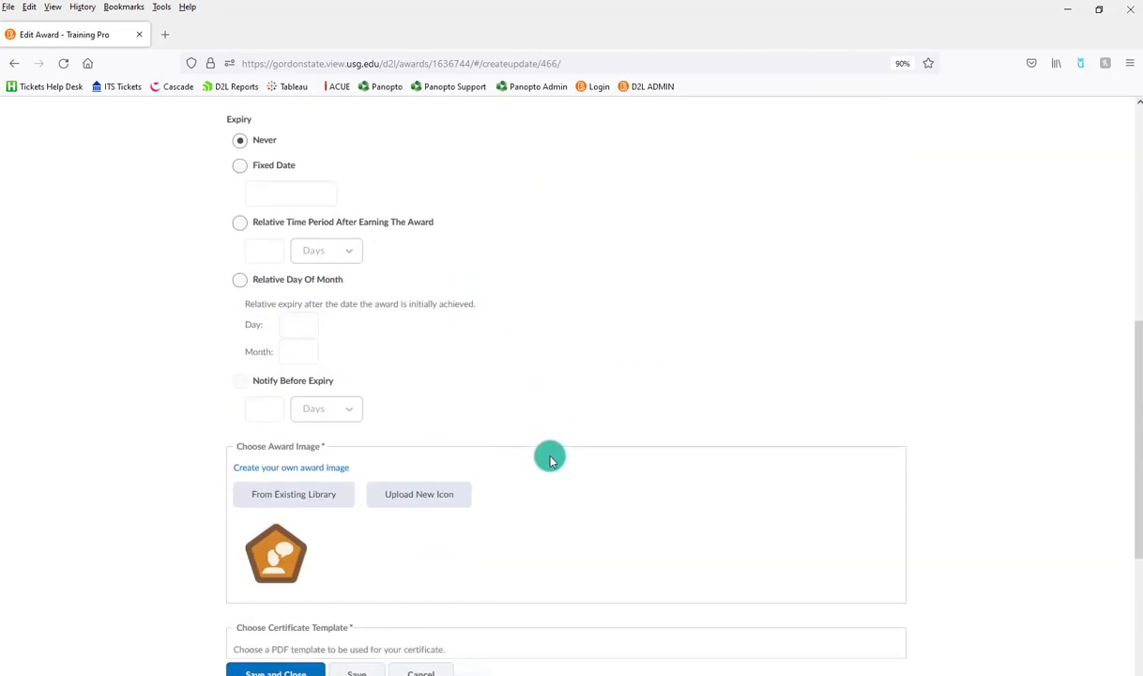
scroll(550, 459, down, 3)
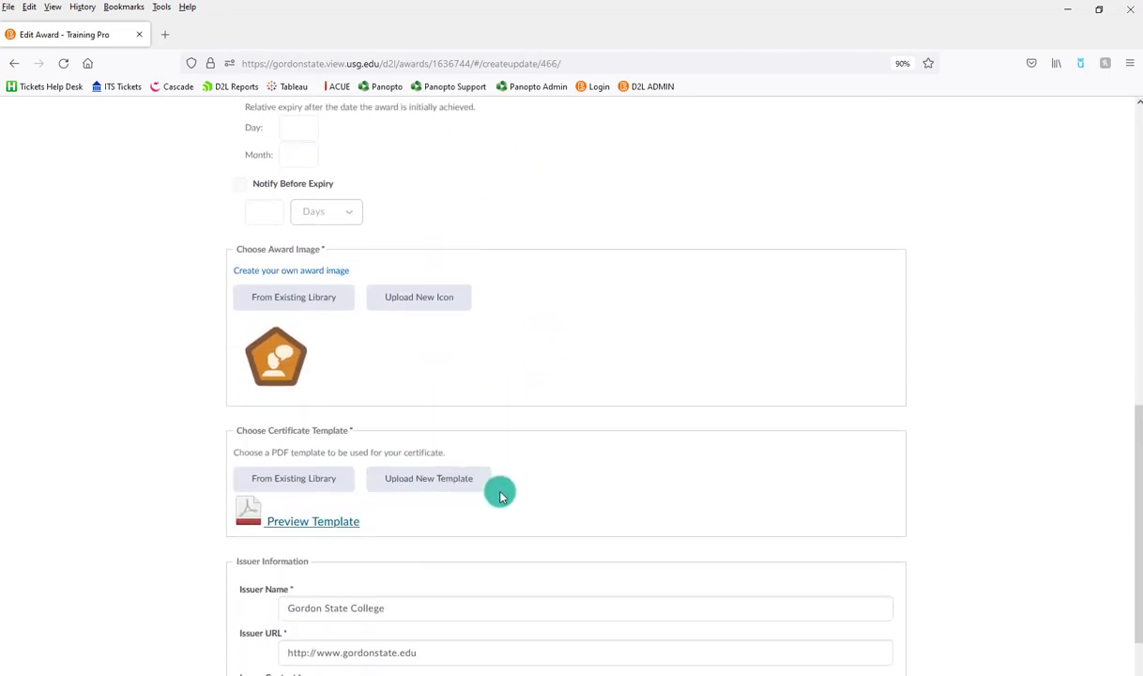
scroll(500, 493, up, 10)
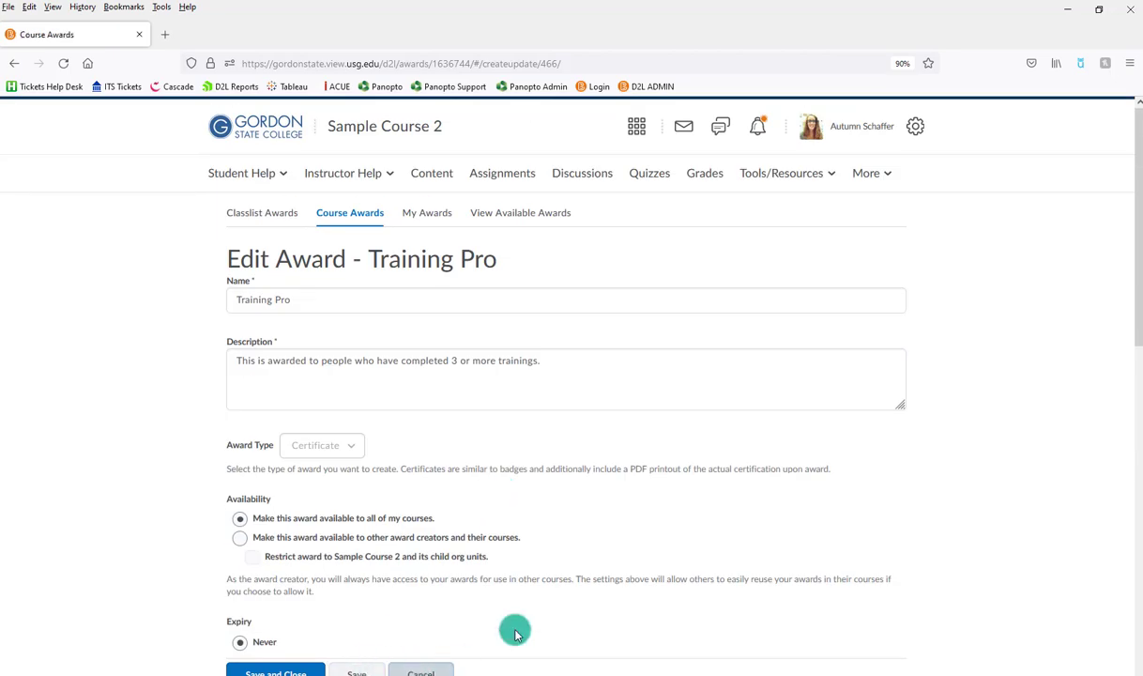
scroll(567, 507, down, 3)
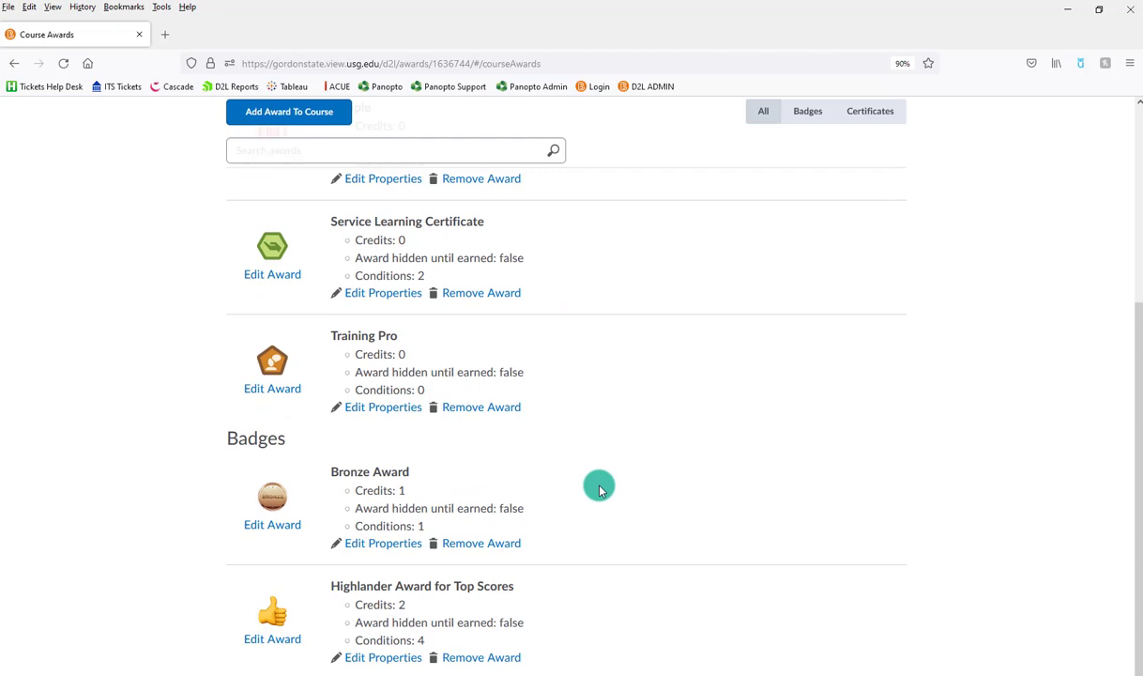
click(395, 410)
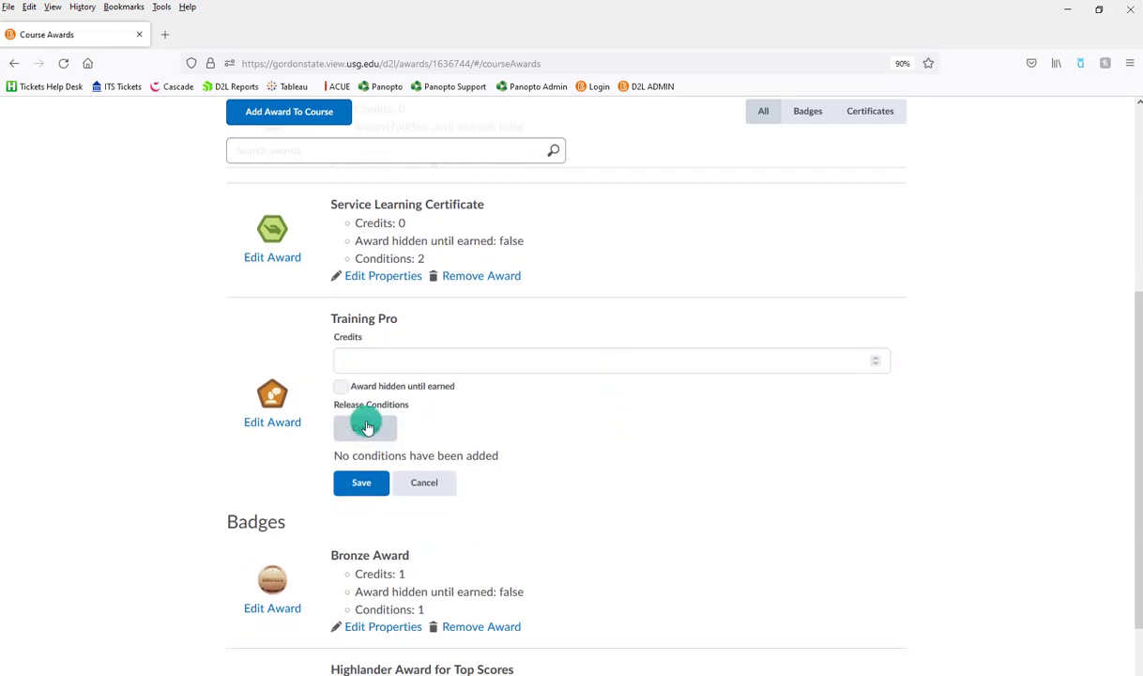
Start a release condition: score on the Module 1 Pre-Test quiz, greater than.
click(364, 430)
click(467, 246)
scroll(467, 413, down, 6)
scroll(466, 413, down, 3)
click(448, 579)
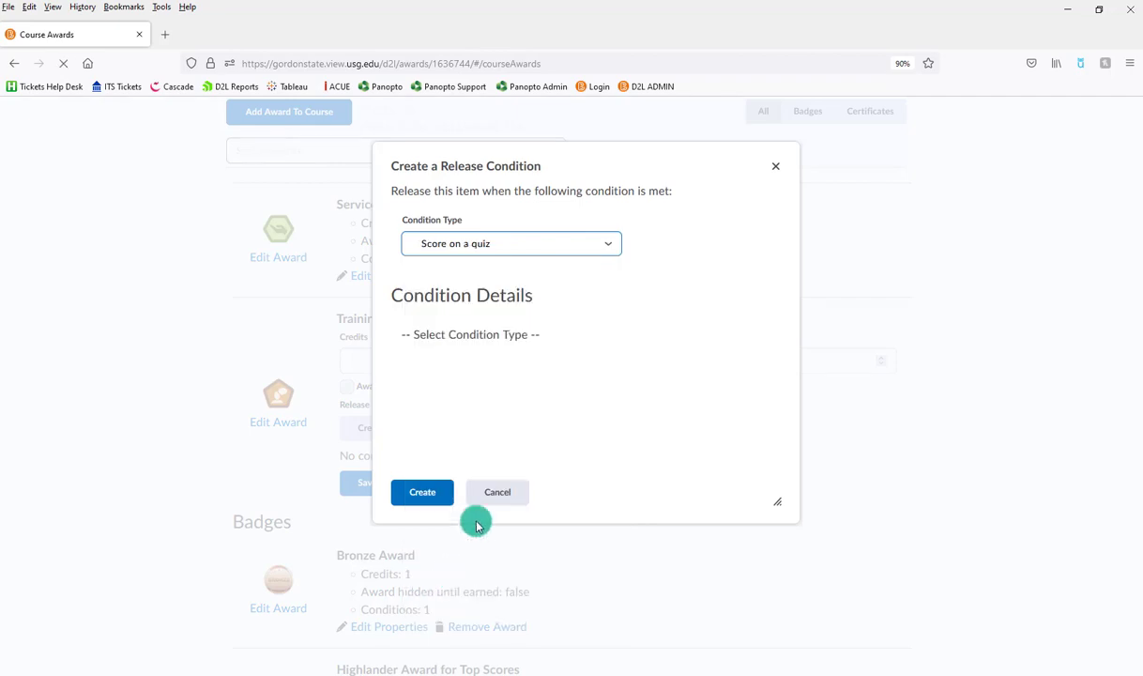
click(464, 360)
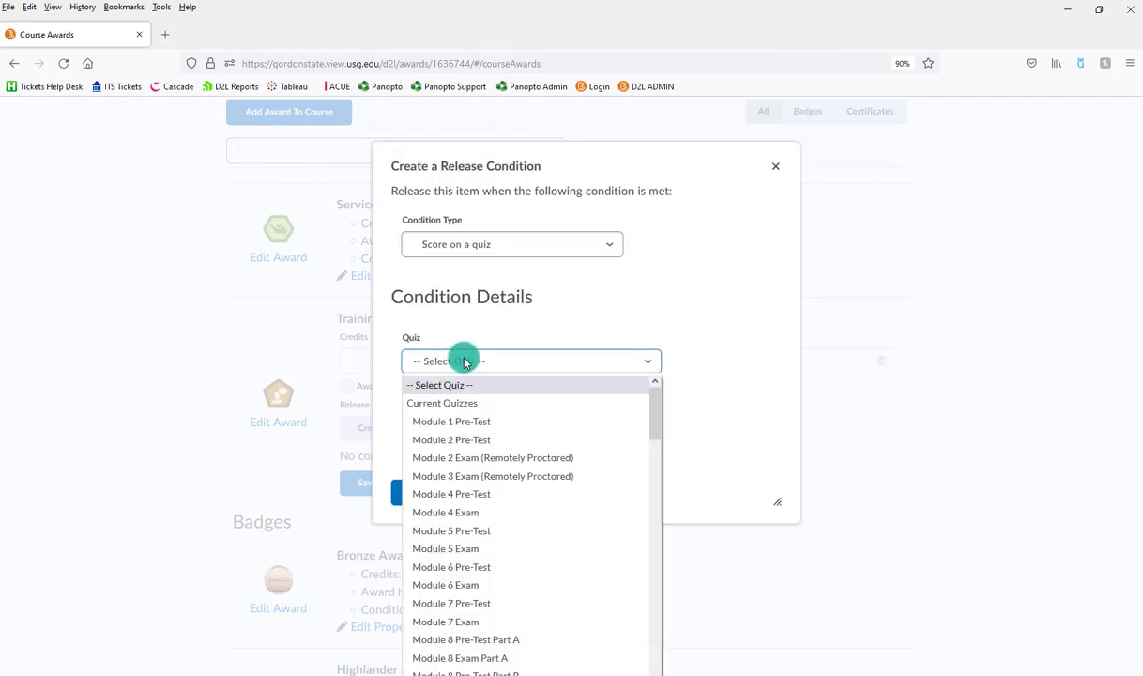
click(457, 425)
click(434, 427)
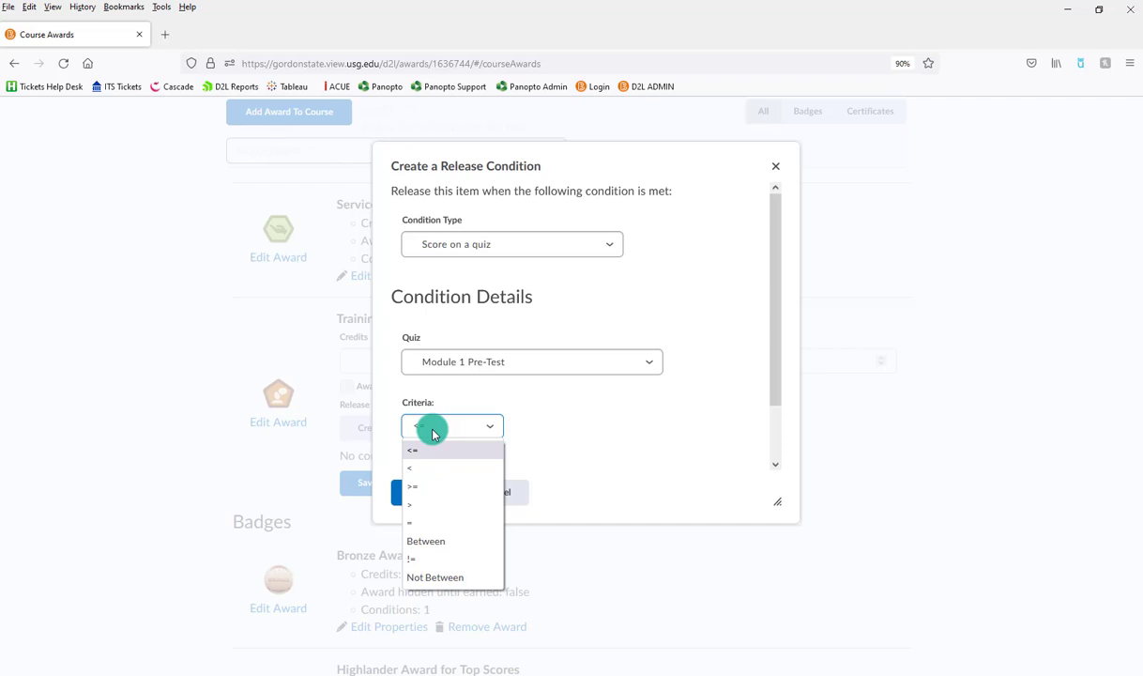
click(427, 505)
Set the score threshold to 80%, create the condition and save Training Pro.
scroll(503, 434, down, 2)
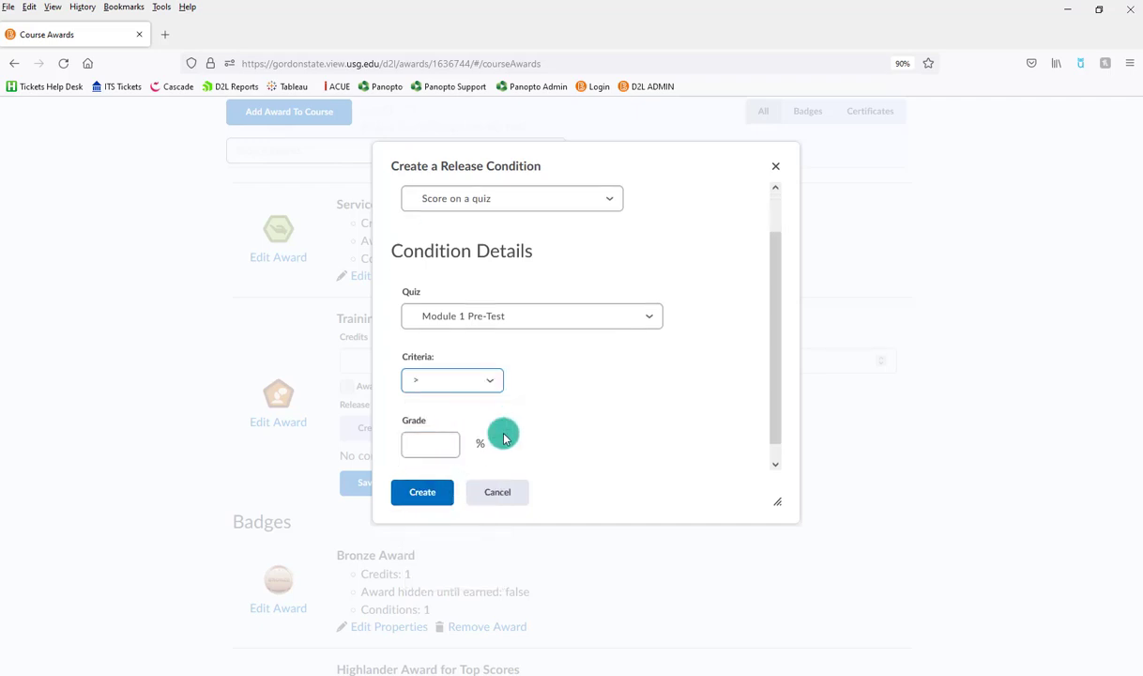
click(436, 421)
text(80)
click(426, 492)
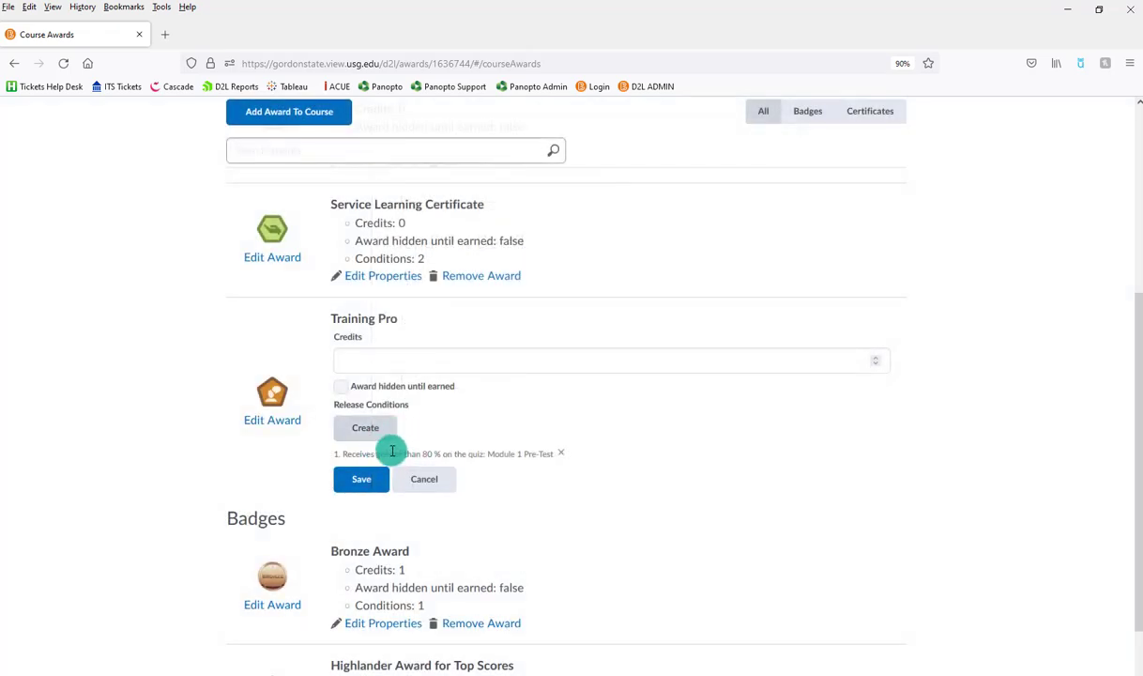
click(354, 490)
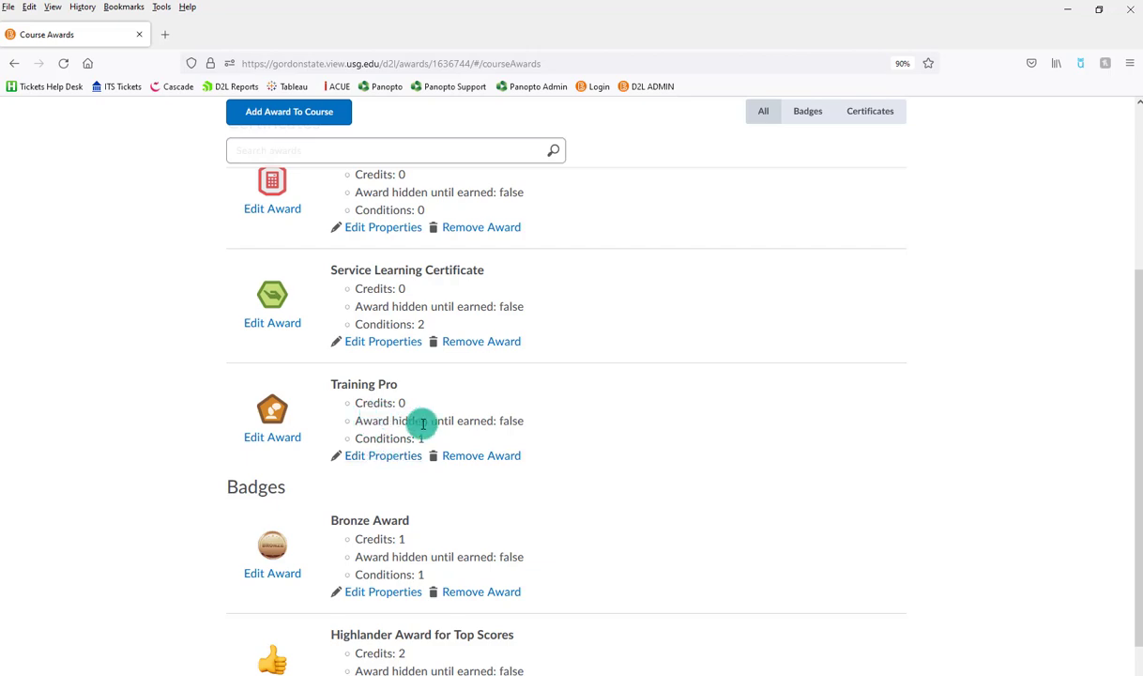
From Classlist Awards, select students and issue Training Pro with award criteria beginning 'For'.
scroll(521, 428, up, 3)
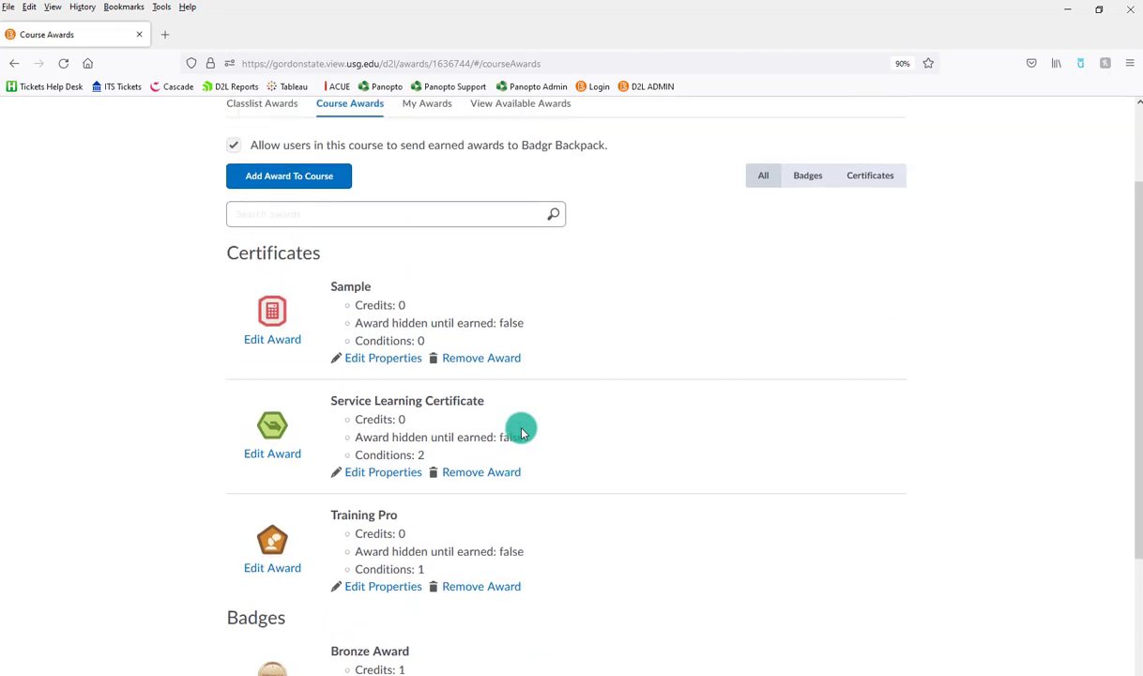
scroll(488, 490, up, 2)
click(280, 215)
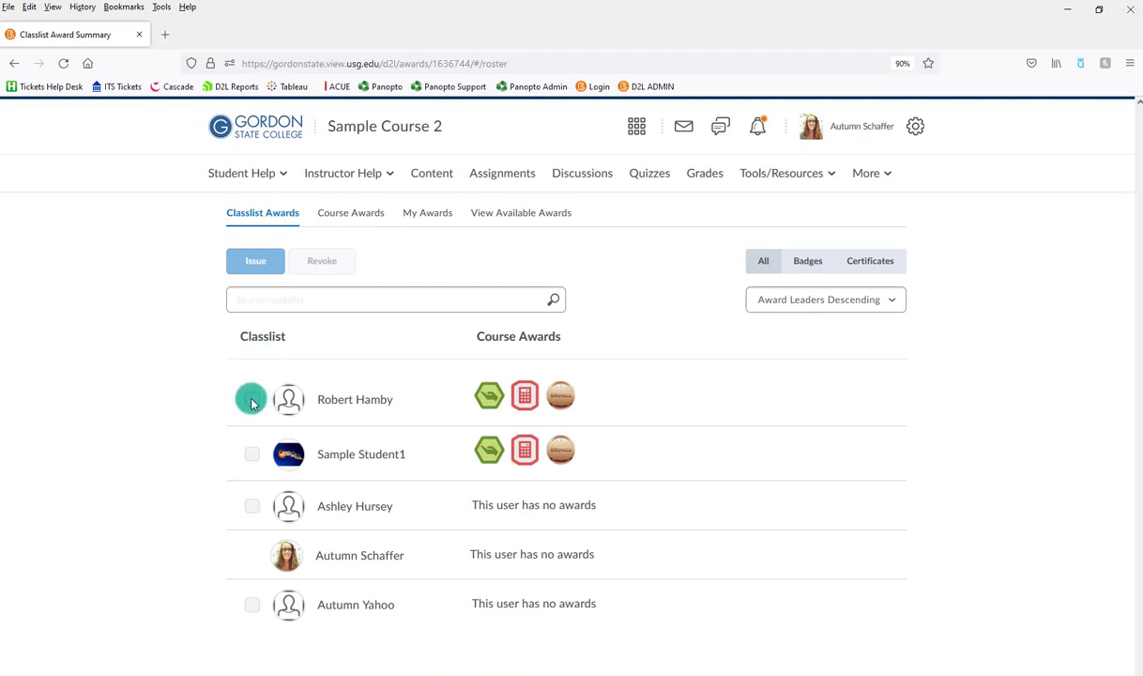
click(251, 398)
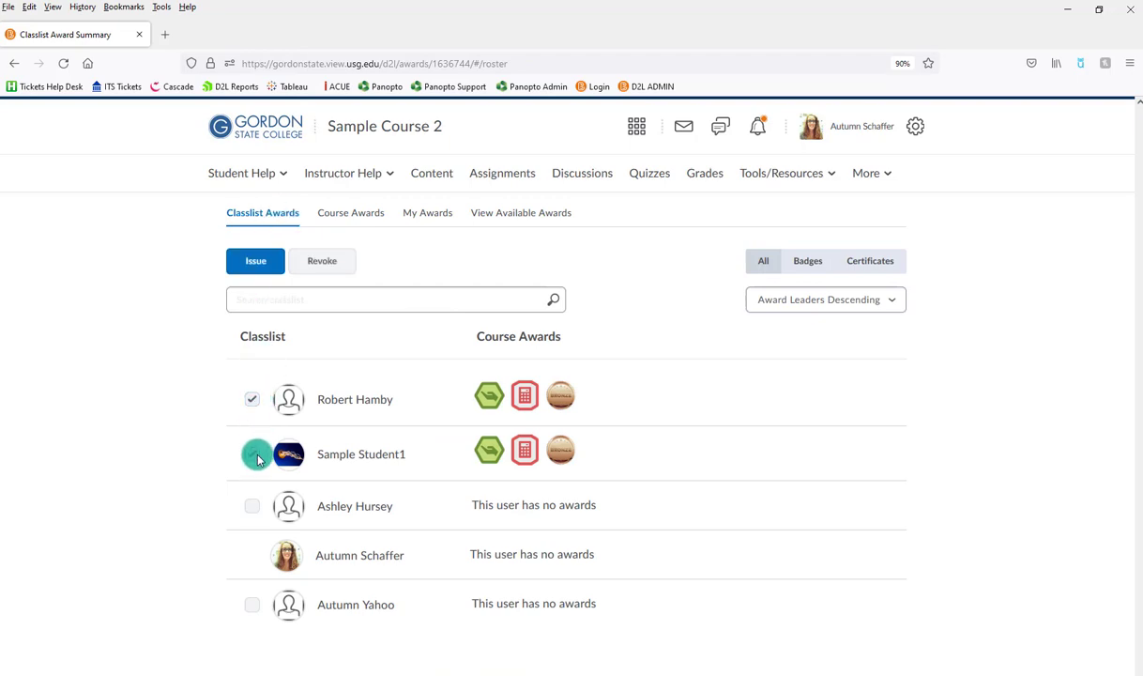
click(253, 270)
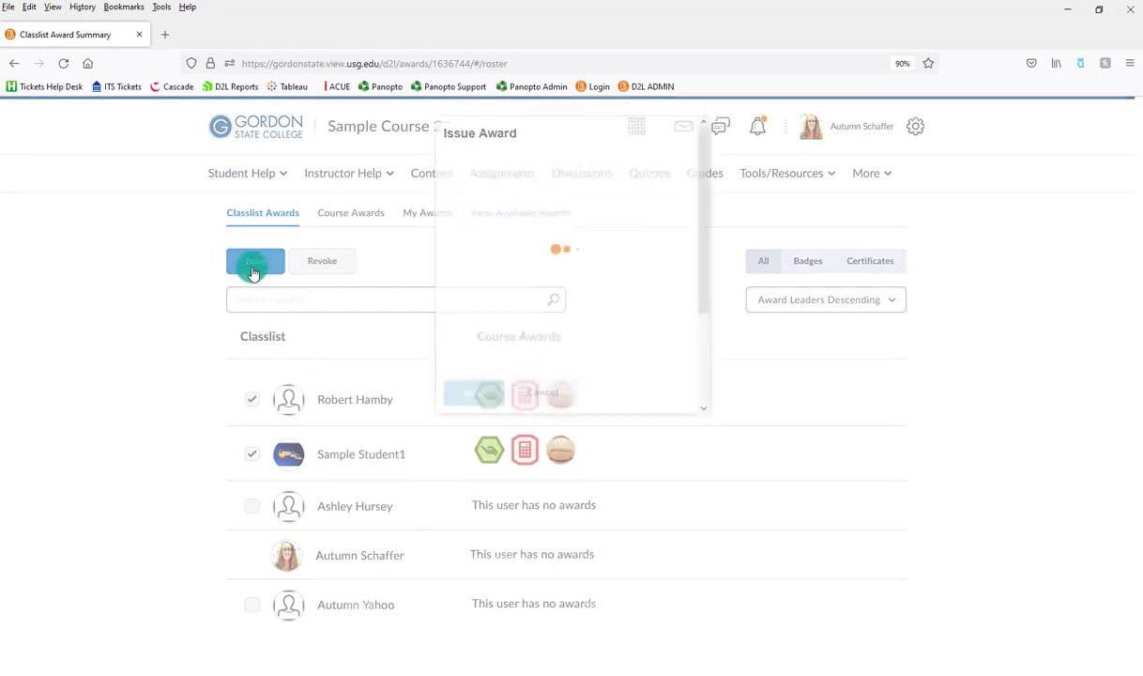
click(469, 195)
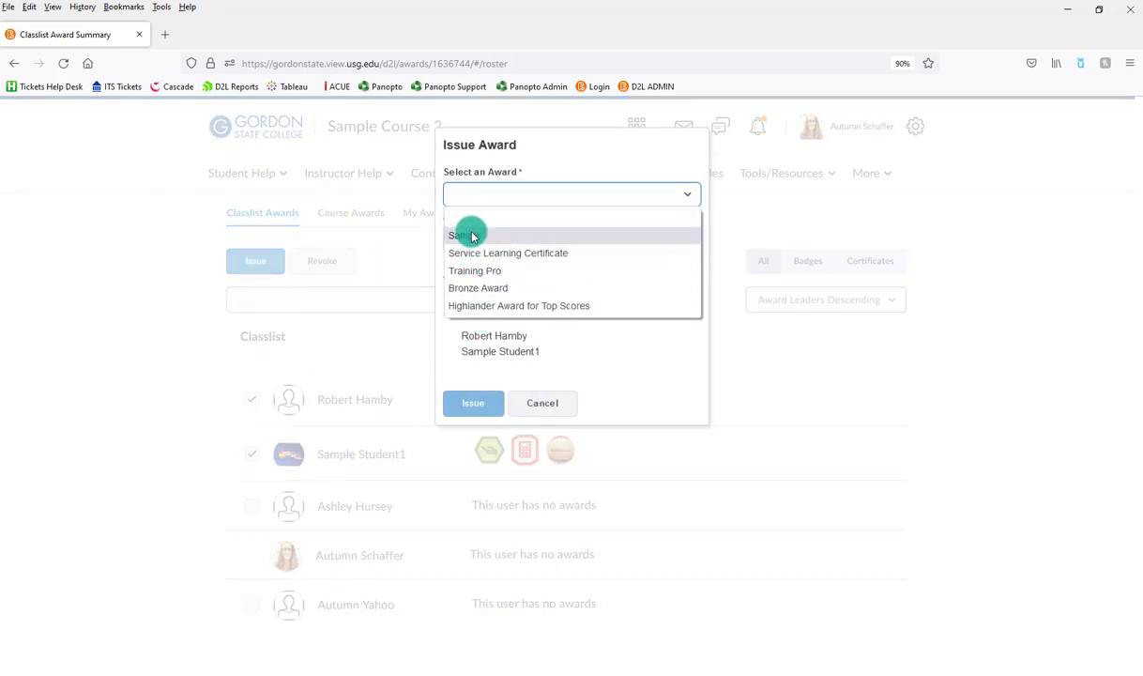
click(473, 270)
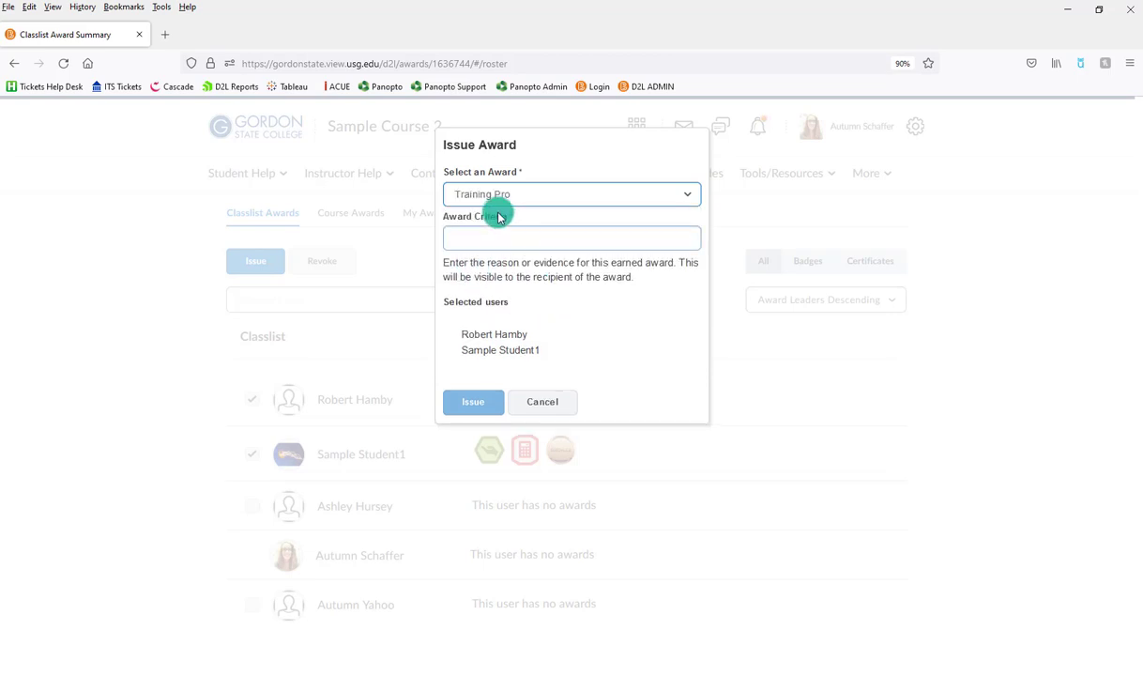
click(477, 242)
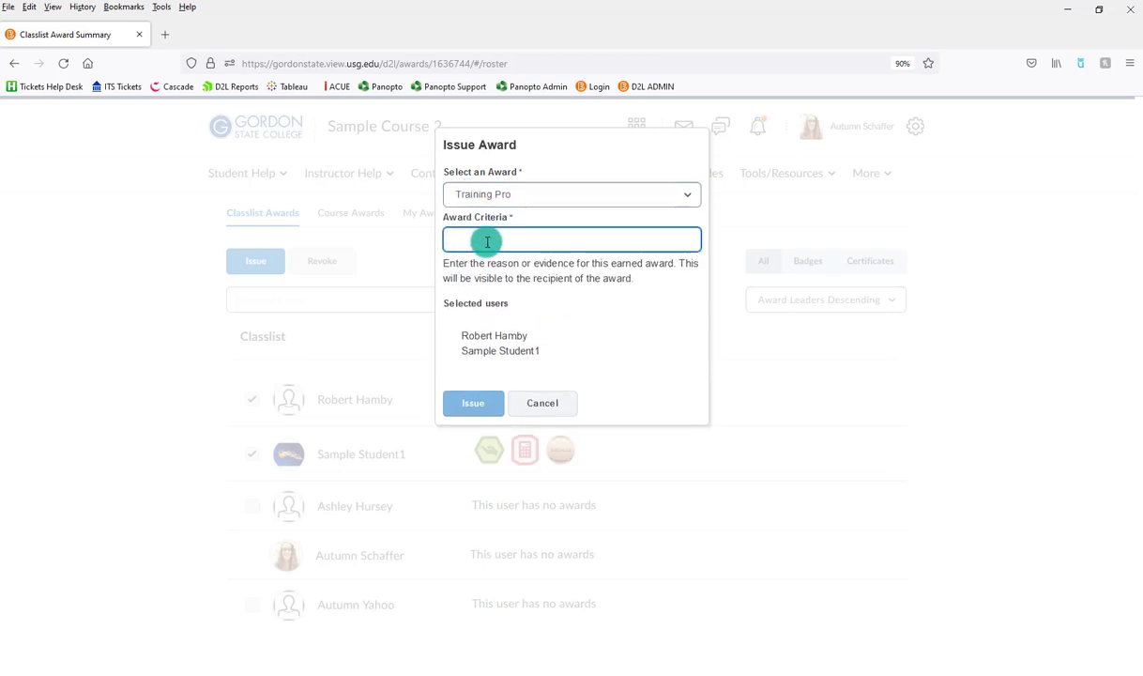
text(For completin)
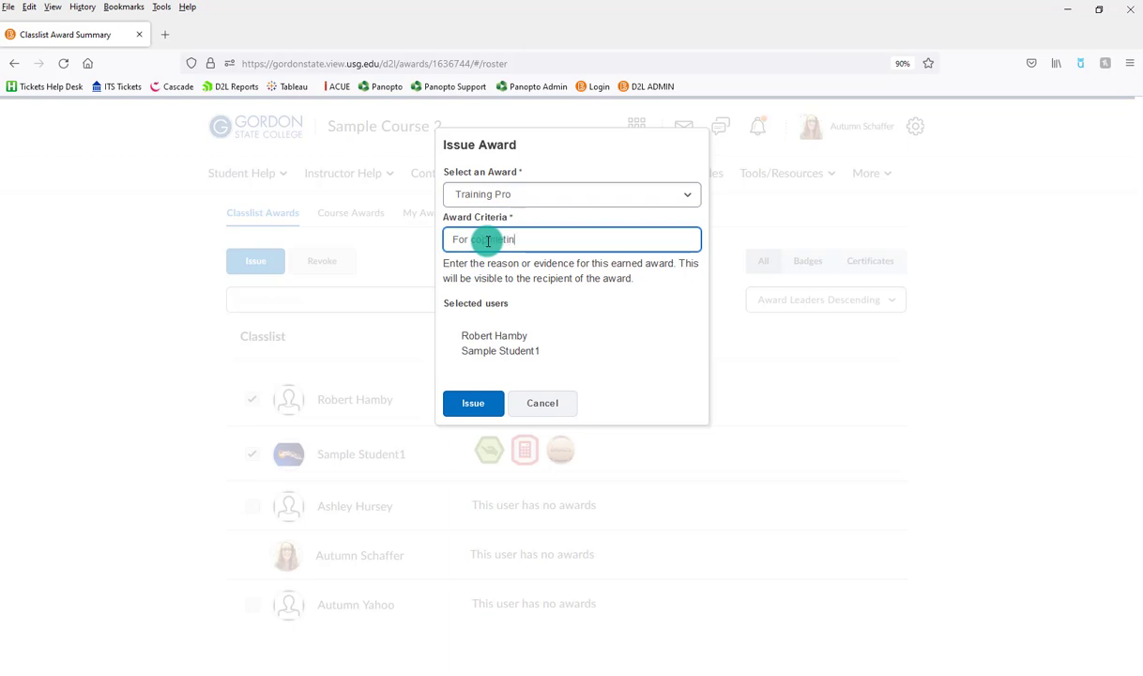
click(475, 404)
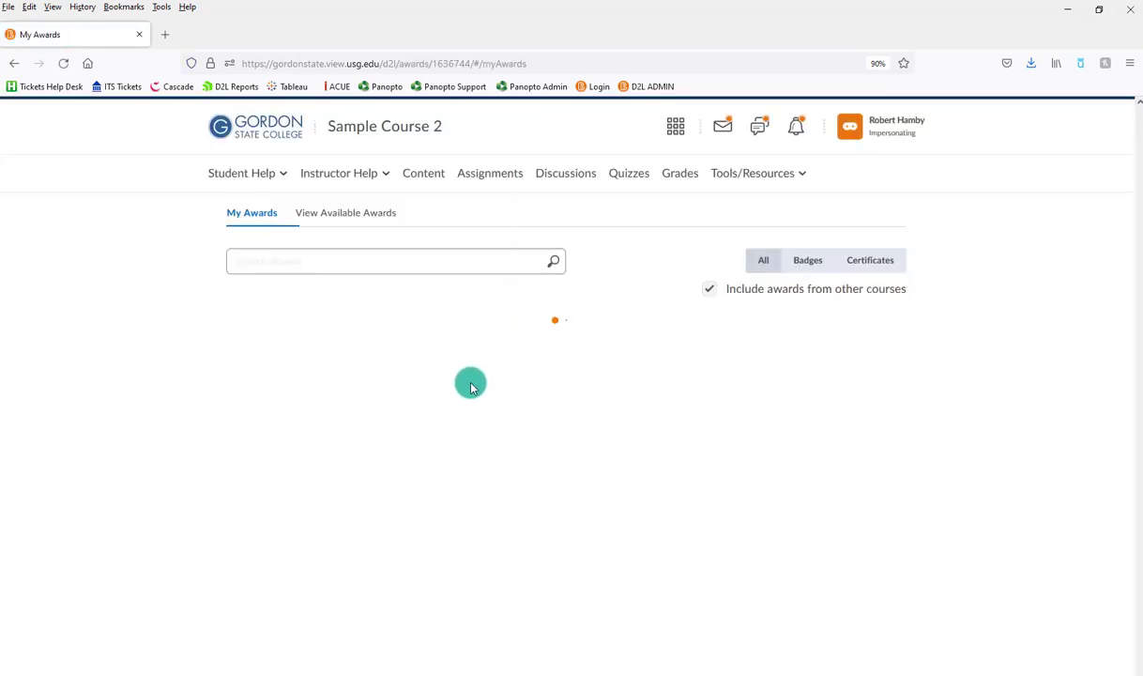
Scroll to Certificates and open the Training Pro certificate's details.
scroll(498, 469, down, 2)
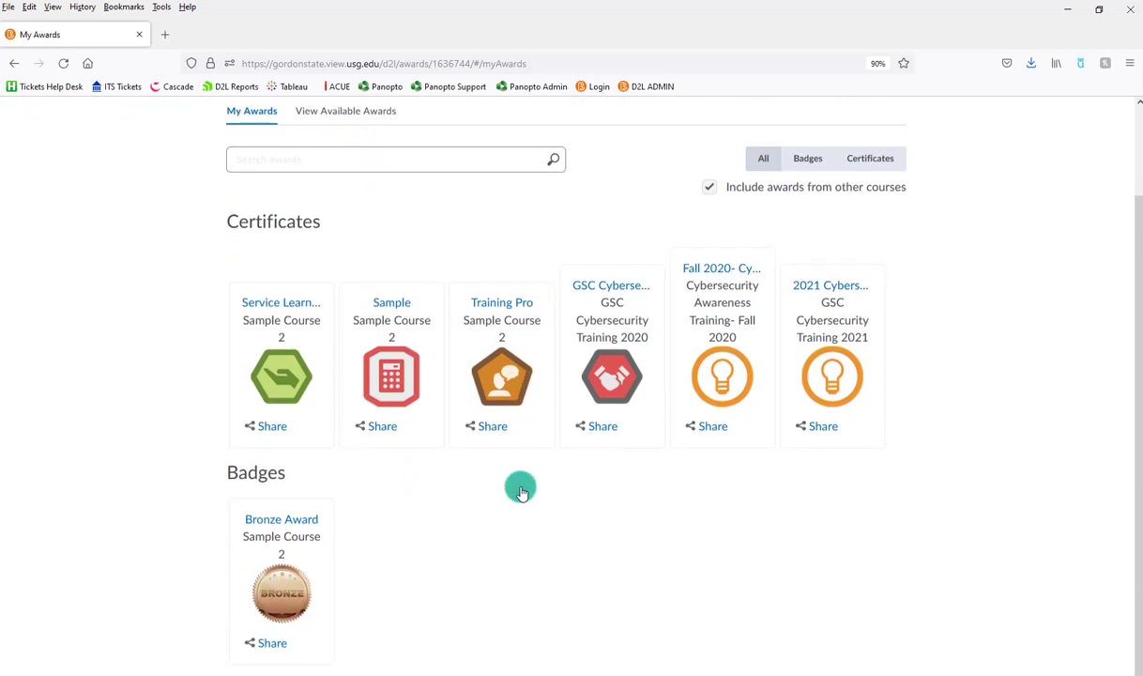
click(500, 303)
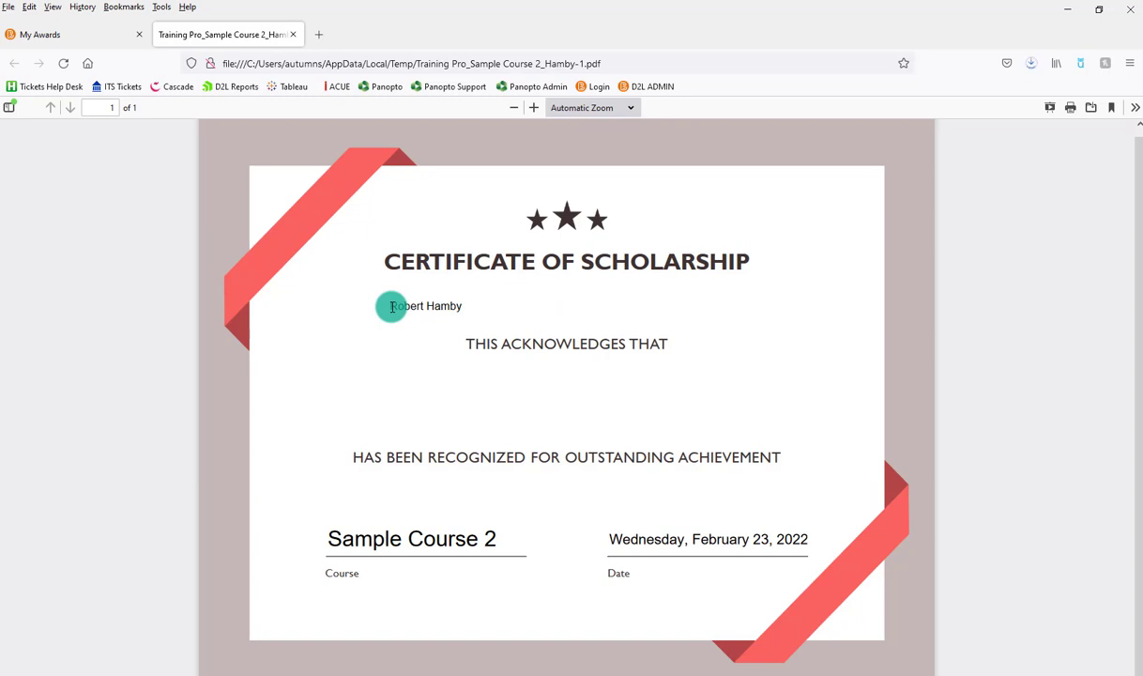
Check the certificate by selecting the student's name and the course name text.
drag(392, 306, 477, 312)
drag(324, 540, 815, 541)
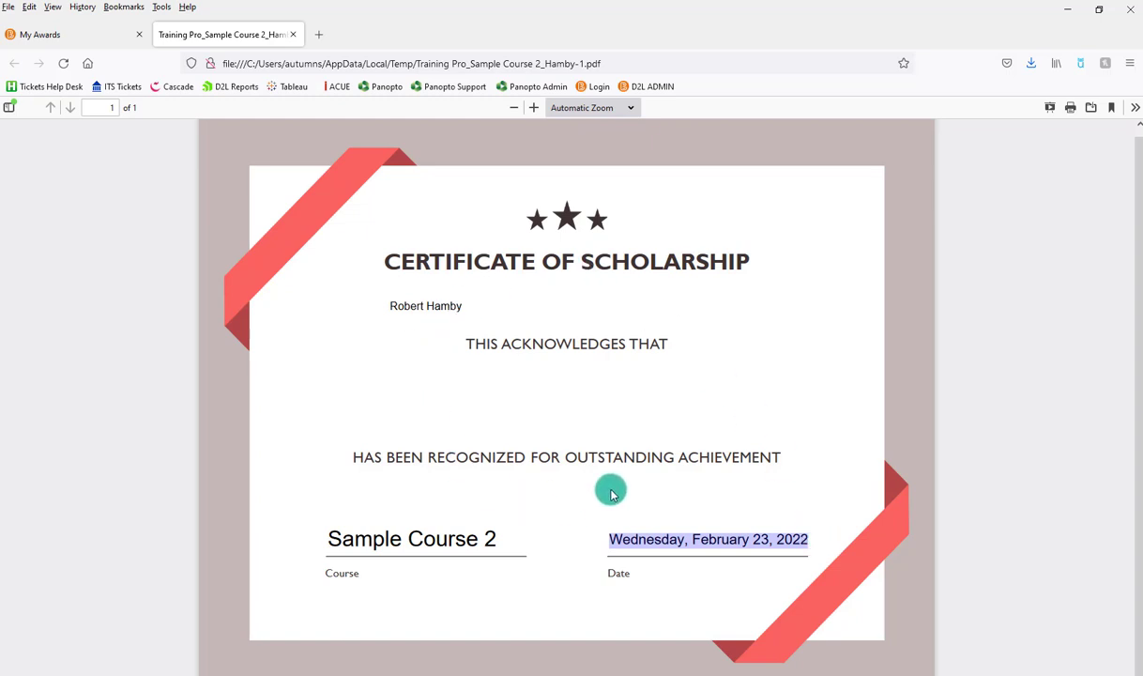